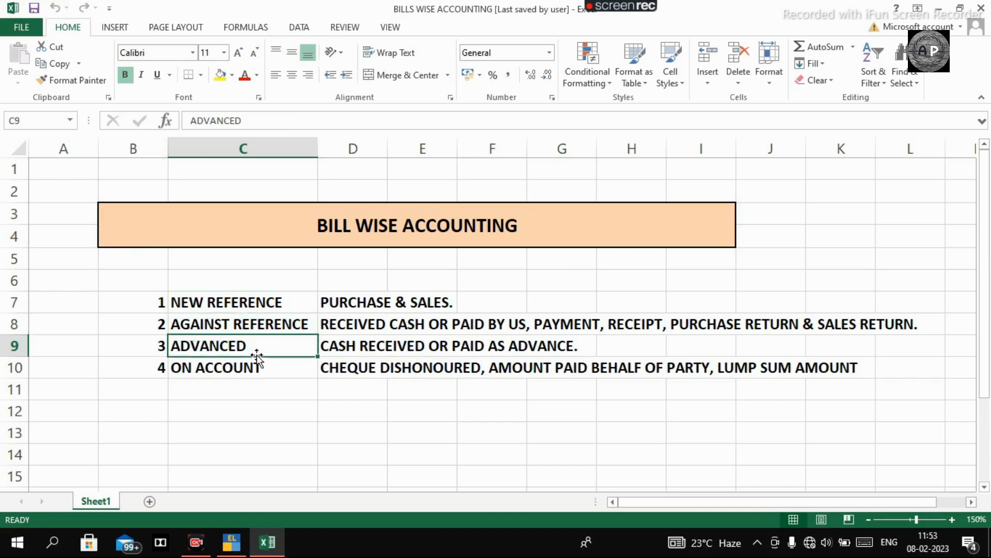
Review the new reference, against reference, advanced and on account entries in the bill wise accounting list.
{"action": "left_click", "coordinate": [257, 372]}
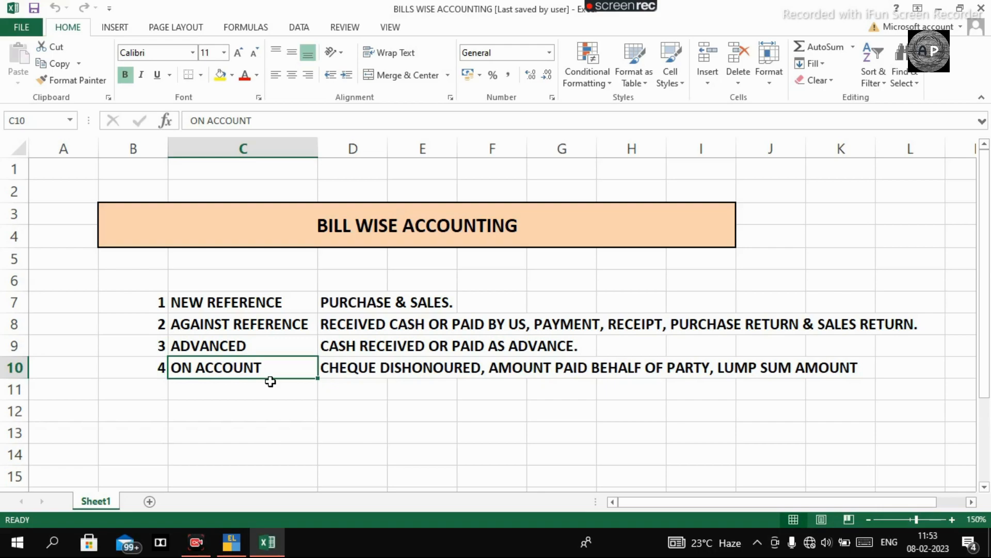
{"action": "left_click", "coordinate": [284, 302]}
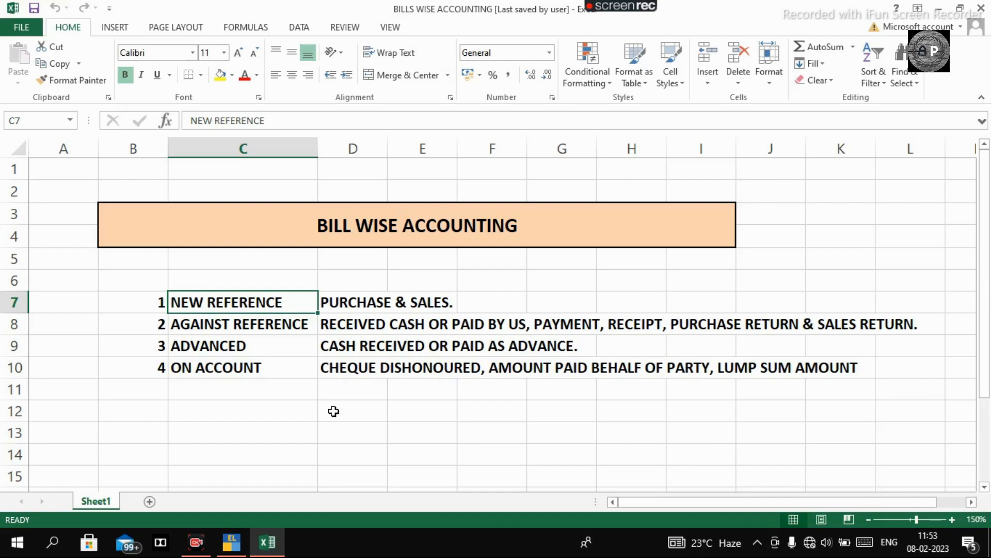
{"action": "key", "text": "Right"}
{"action": "key", "text": "Left"}
{"action": "key", "text": "Down"}
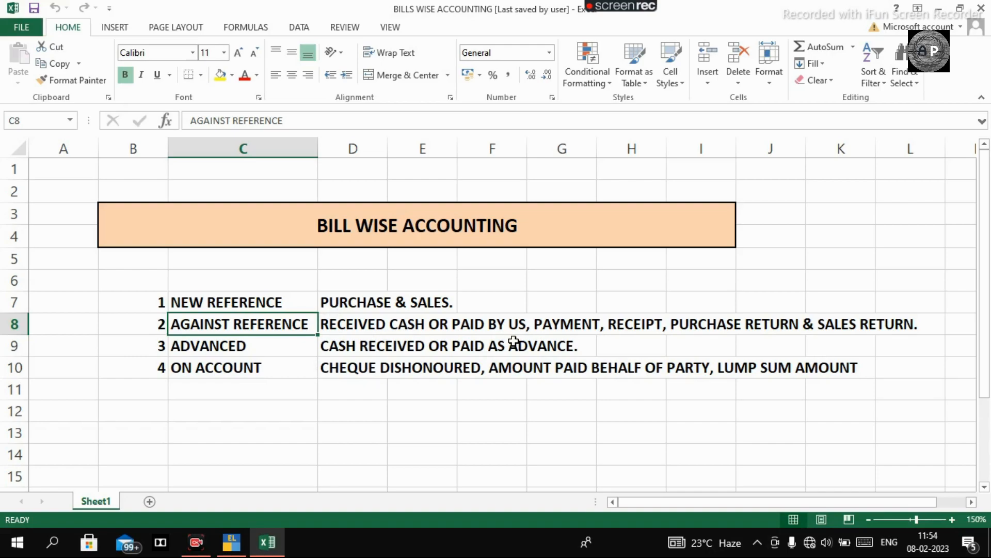
{"action": "left_click", "coordinate": [269, 348]}
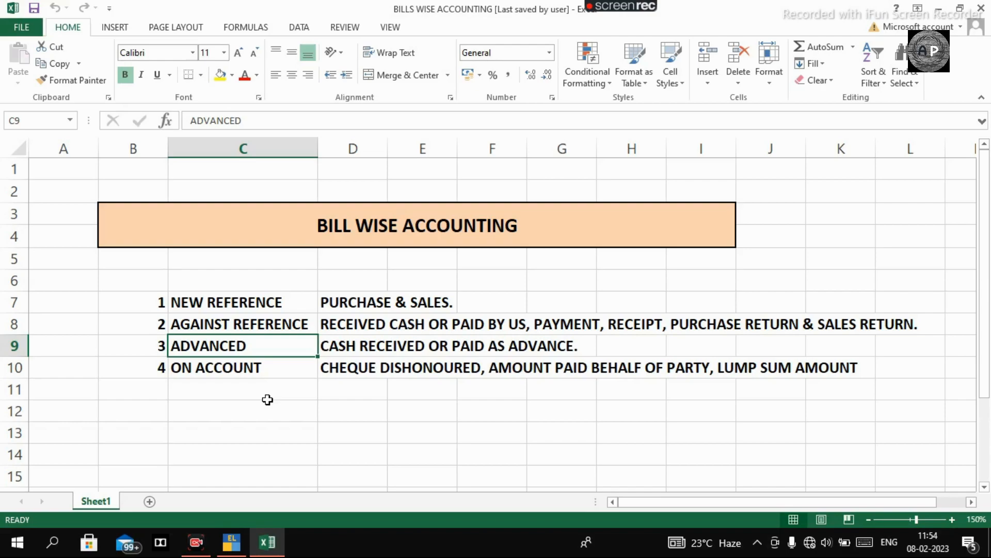
{"action": "left_click", "coordinate": [301, 375]}
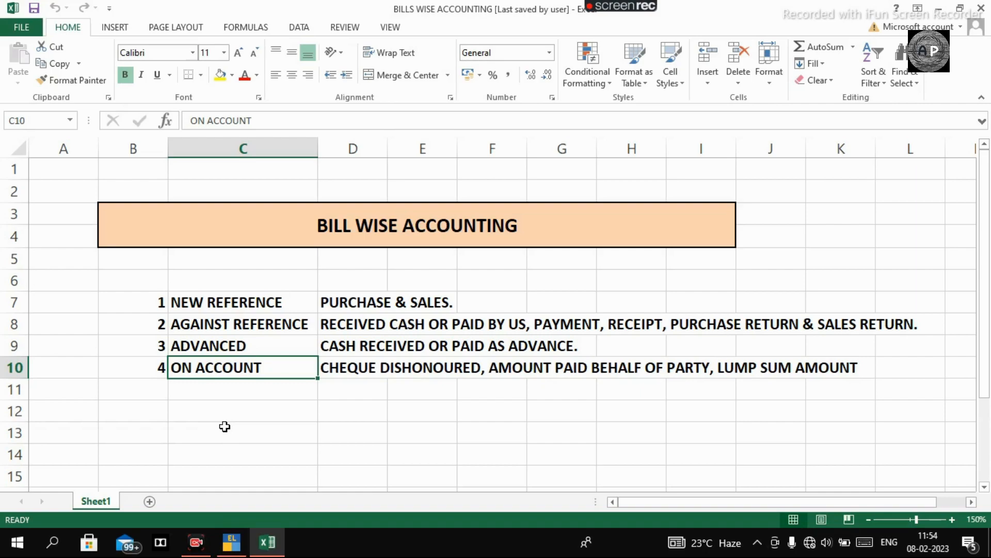
Switch to TallyPrime, open the NAIHATI NEW SHOP PVT. LTD. ledger for alteration to check its group and bill-by-bill setting, and quit without saving.
{"action": "left_click", "coordinate": [229, 544]}
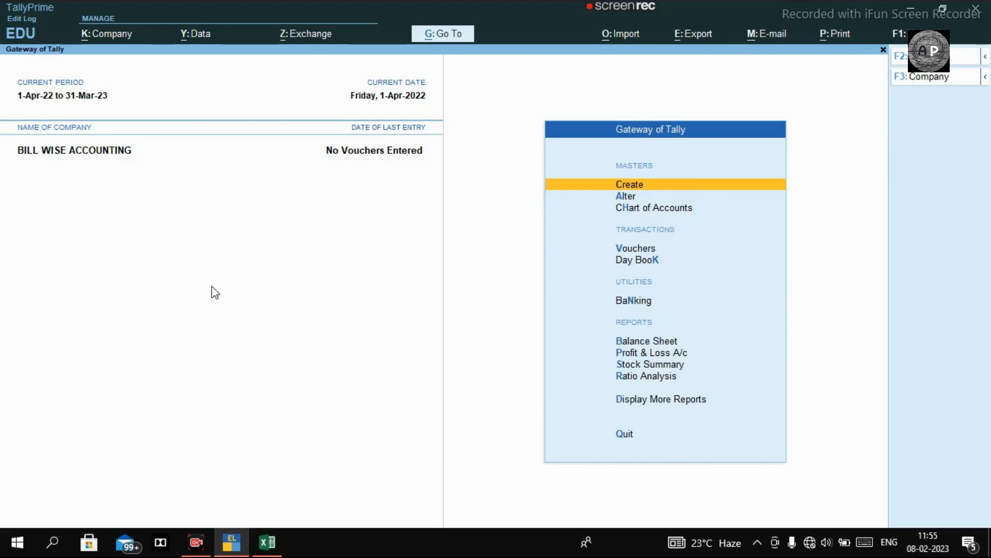
{"action": "key", "text": "Down"}
{"action": "key", "text": "Return"}
{"action": "key", "text": "Down"}
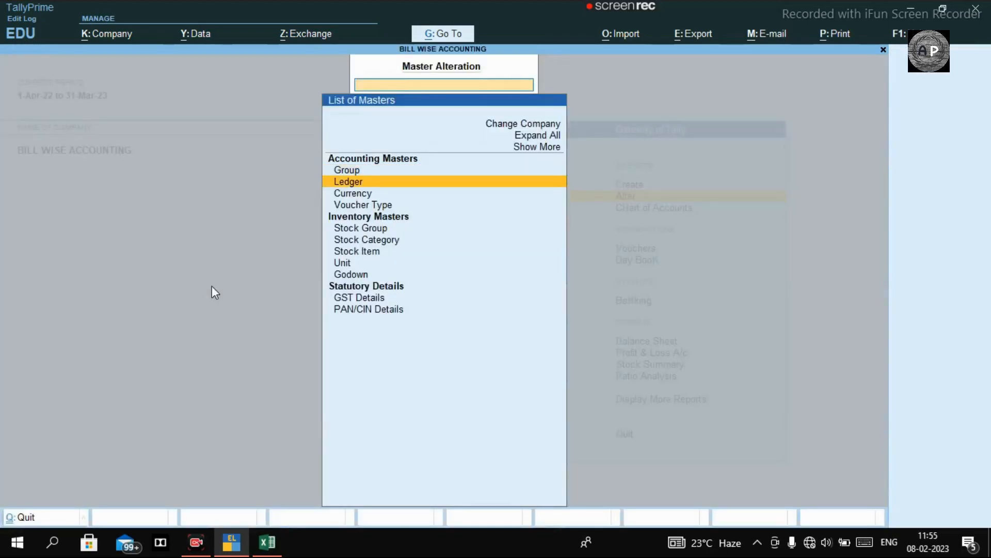
{"action": "key", "text": "Return"}
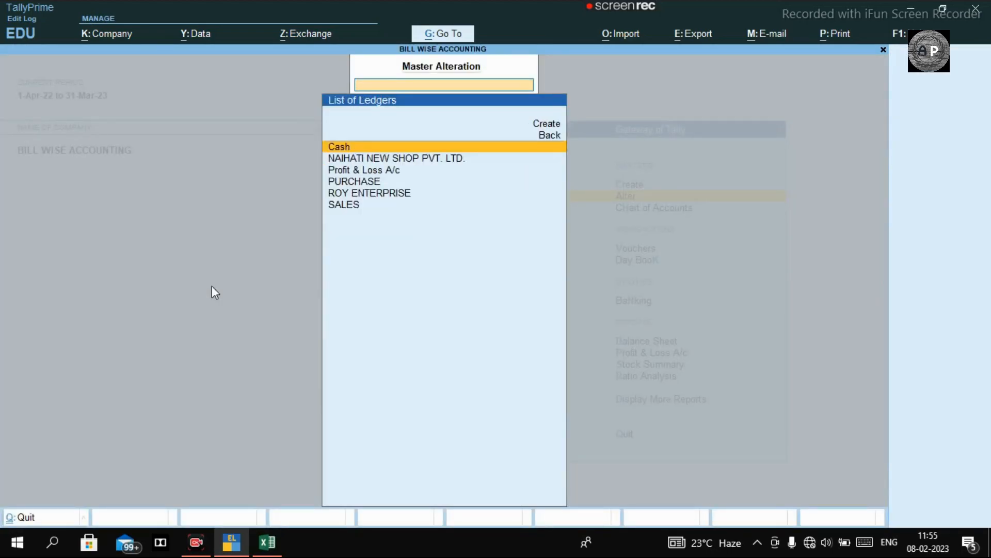
{"action": "key", "text": "Down"}
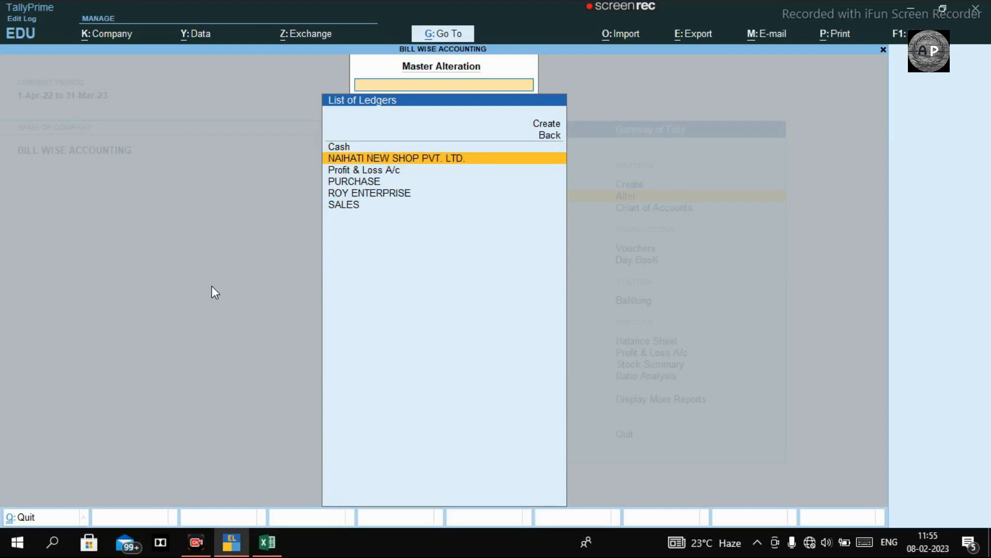
{"action": "key", "text": "Return"}
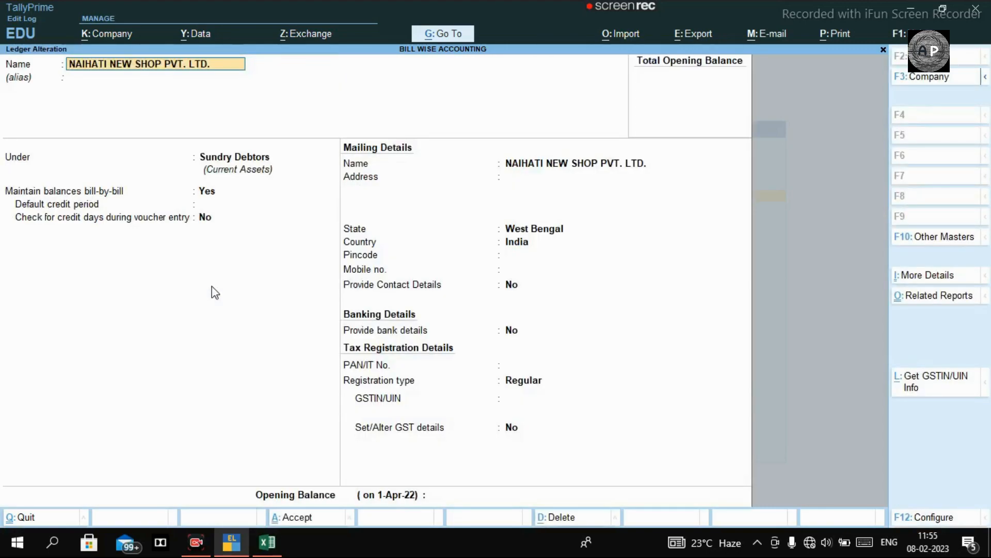
{"action": "key", "text": "BackSpace"}
{"action": "key", "text": "Escape"}
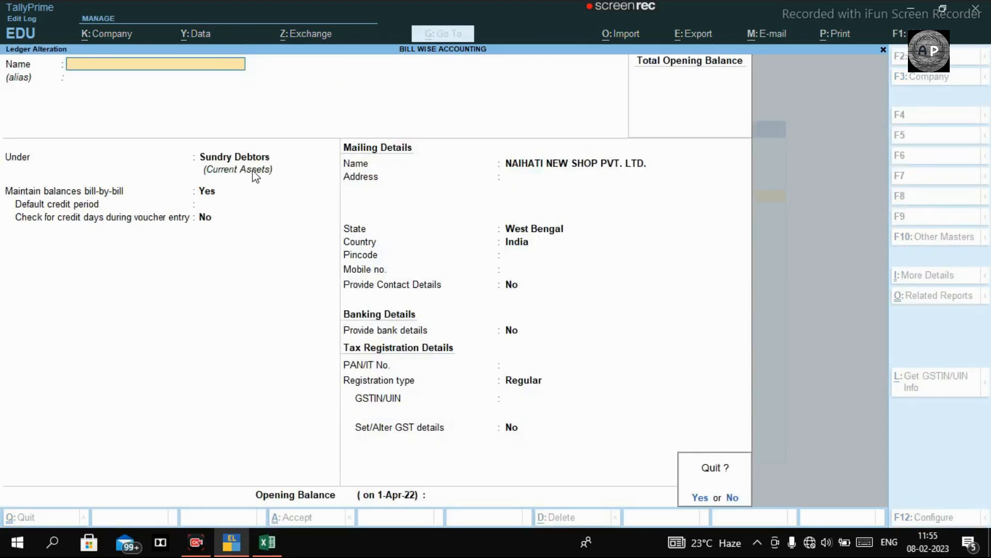
{"action": "key", "text": "y"}
Open the ROY ENTERPRISE ledger to check its group and bill-by-bill setting, and close it without changes.
{"action": "key", "text": "Down"}
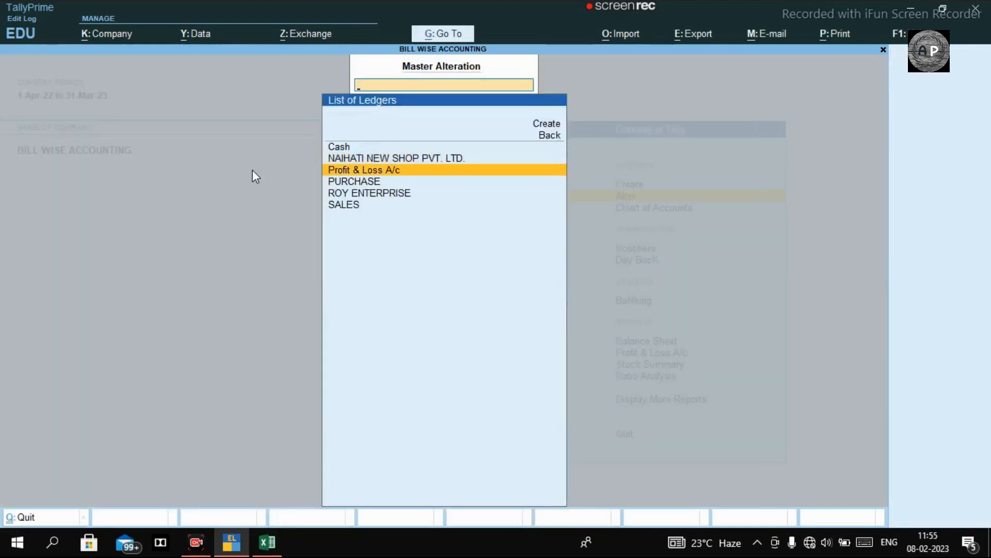
{"action": "key", "text": "Down"}
{"action": "key", "text": "Down"}
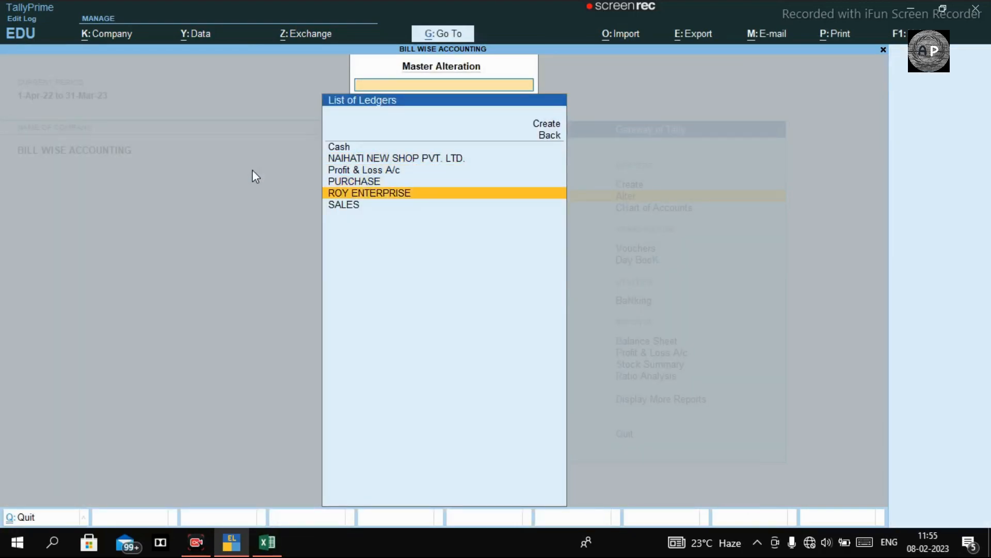
{"action": "key", "text": "Return"}
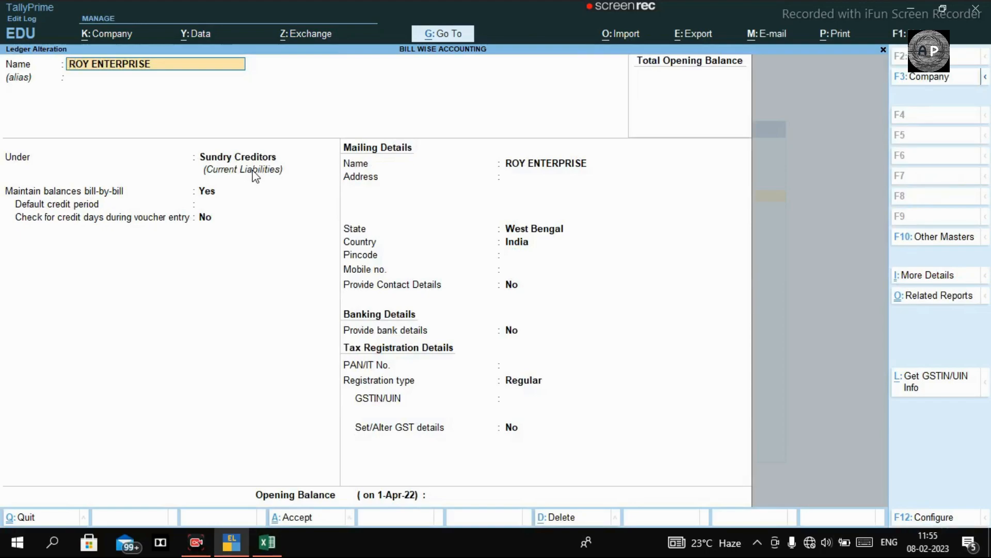
{"action": "key", "text": "Escape"}
Open the SALES ledger to check its group, quit it without saving, and leave the master alteration lists.
{"action": "key", "text": "Down"}
{"action": "key", "text": "Return"}
{"action": "key", "text": "Delete"}
{"action": "key", "text": "Delete"}
{"action": "key", "text": "Delete"}
{"action": "key", "text": "Delete"}
{"action": "key", "text": "Delete"}
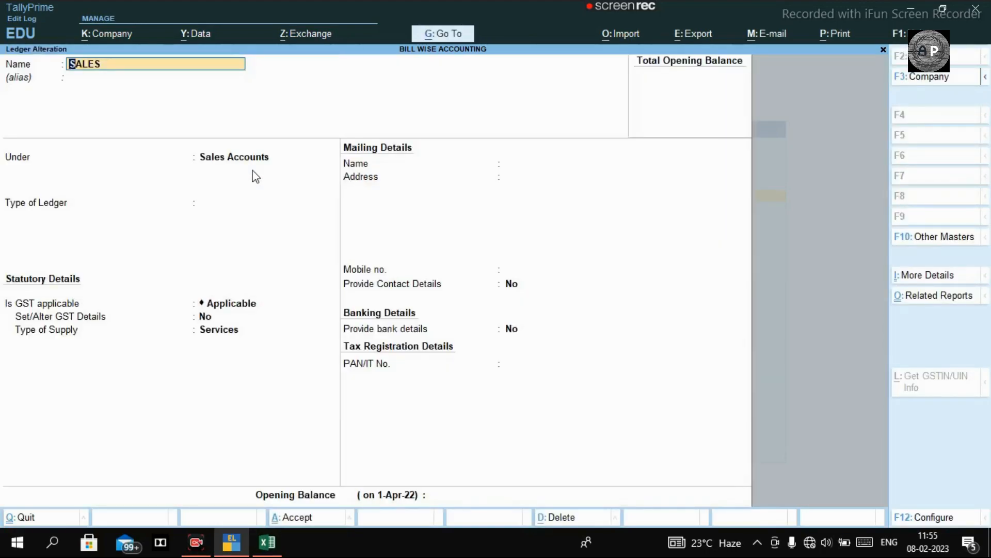
{"action": "key", "text": "Escape"}
{"action": "key", "text": "y"}
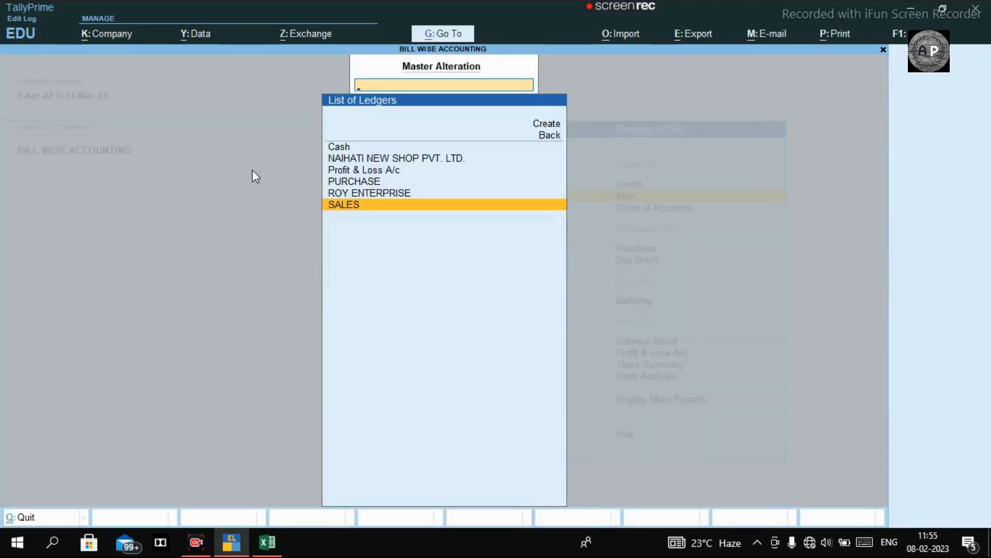
{"action": "key", "text": "Escape"}
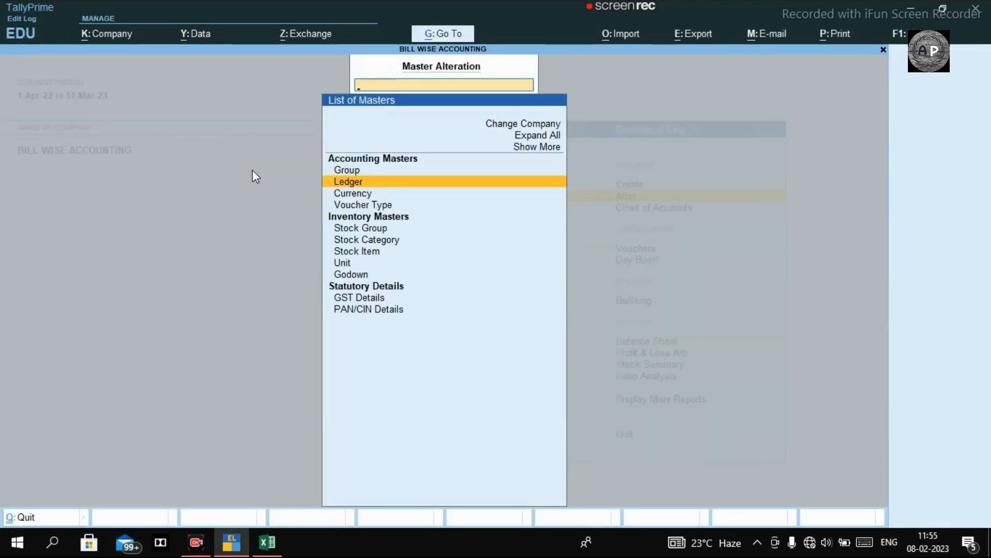
{"action": "key", "text": "Escape"}
{"action": "key", "text": "Up"}
{"action": "key", "text": "Escape"}
{"action": "key", "text": "n"}
{"action": "key", "text": "Escape"}
{"action": "key", "text": "n"}
{"action": "key", "text": "Escape"}
{"action": "key", "text": "n"}
{"action": "key", "text": "Escape"}
{"action": "key", "text": "n"}
{"action": "key", "text": "Escape"}
{"action": "key", "text": "n"}
Start a new purchase voucher and set its date to 01.01.2023.
{"action": "key", "text": "v"}
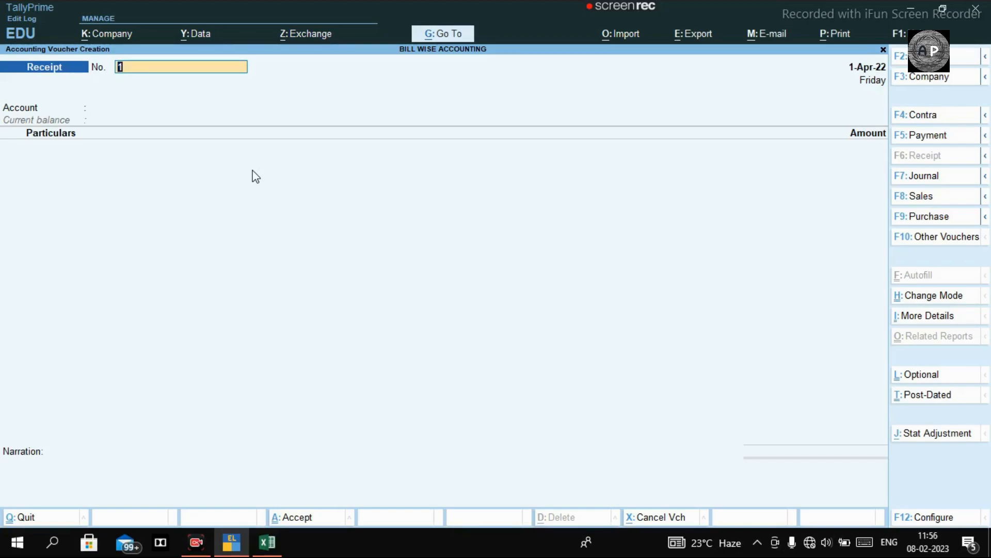
{"action": "left_click", "coordinate": [968, 212]}
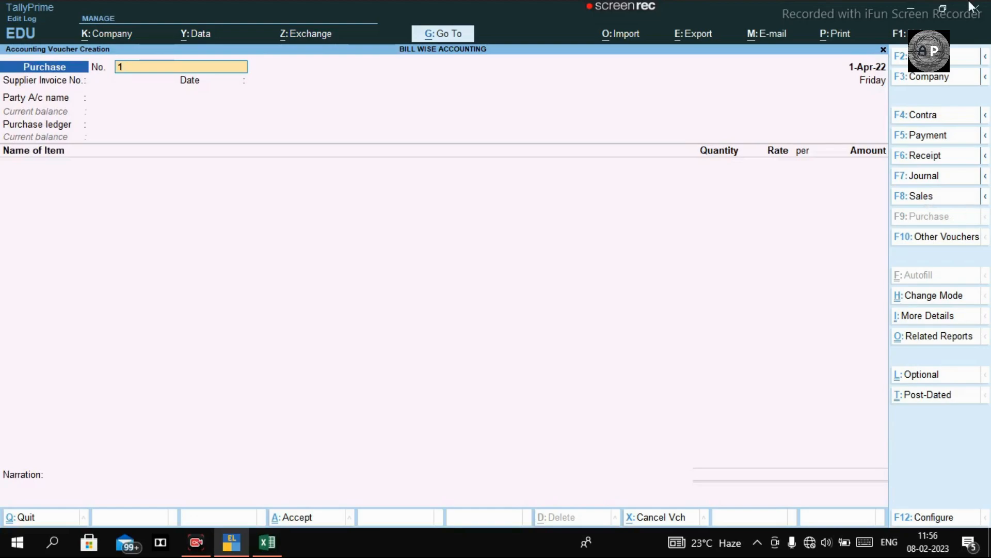
{"action": "left_click", "coordinate": [929, 57]}
{"action": "type", "text": "01.01.2023"}
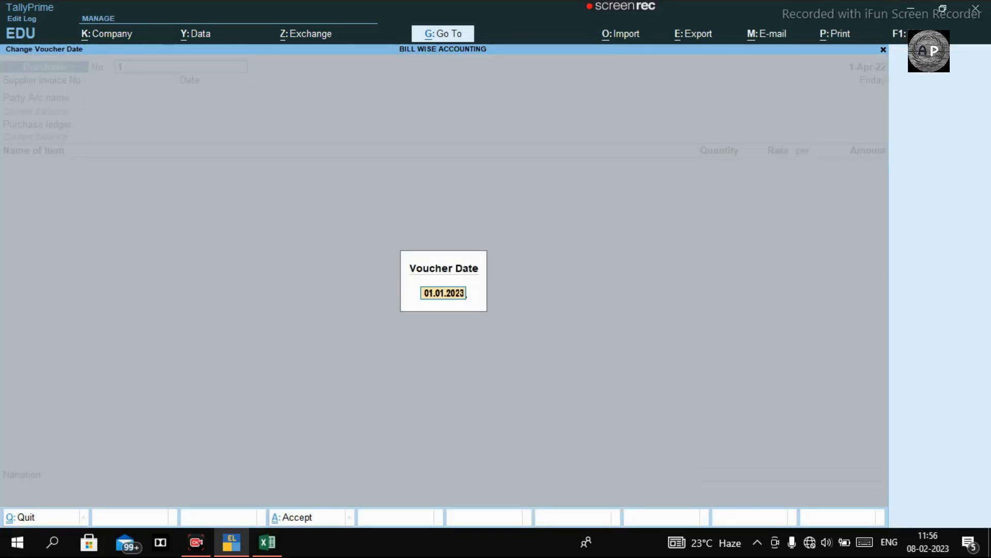
{"action": "key", "text": "Return"}
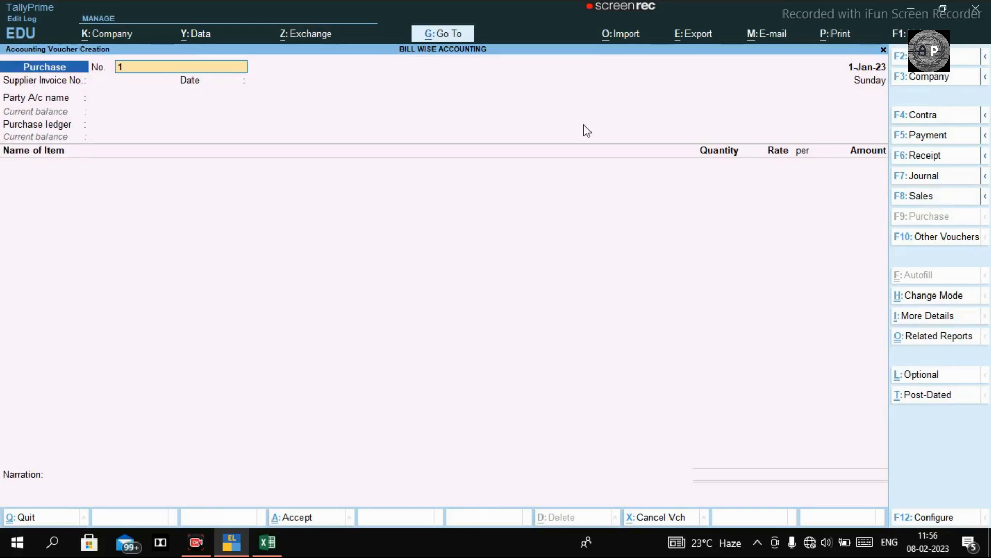
{"action": "key", "text": "Return"}
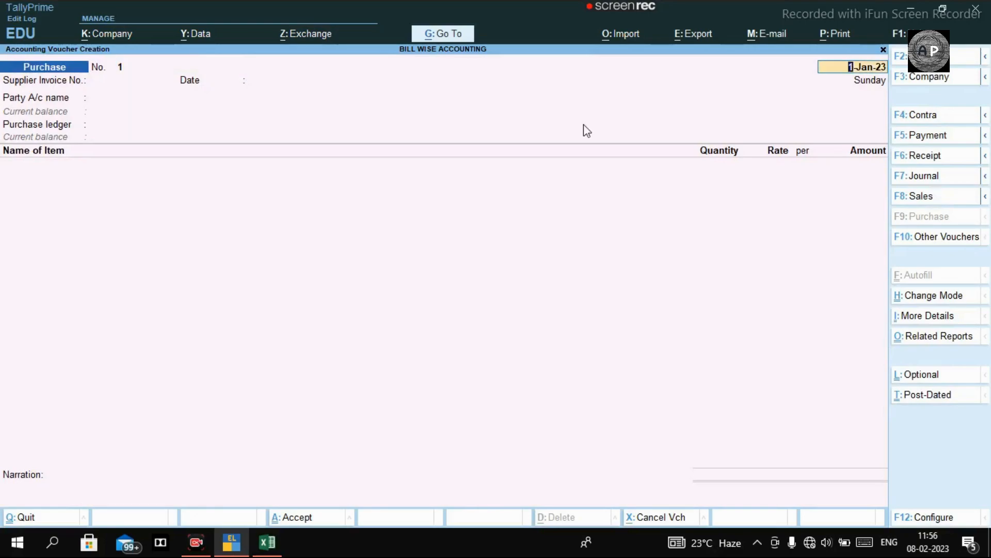
Set the supplier invoice number to 100 and accept 1-Jan-23 as the invoice date.
{"action": "key", "text": "Return"}
{"action": "type", "text": "100"}
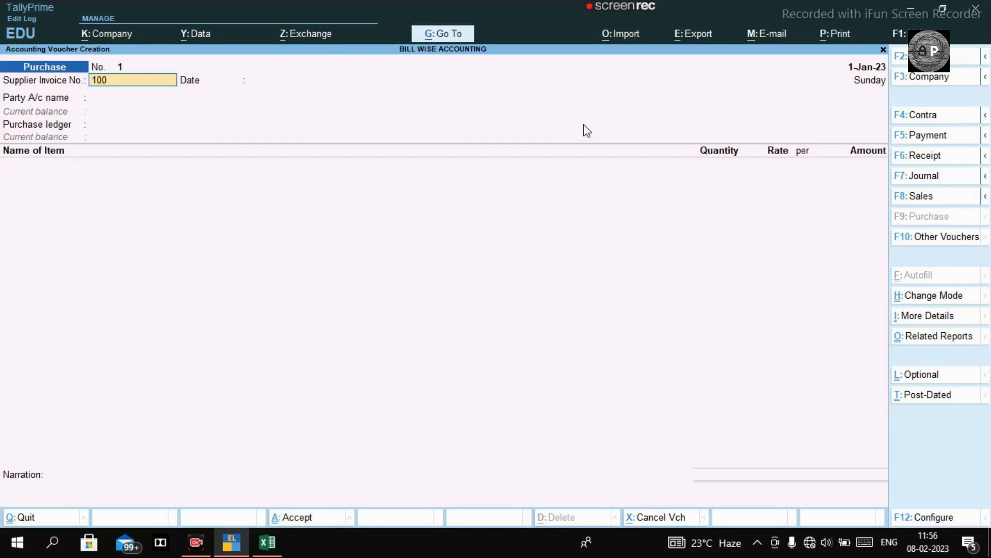
{"action": "key", "text": "Return"}
{"action": "key", "text": "Return"}
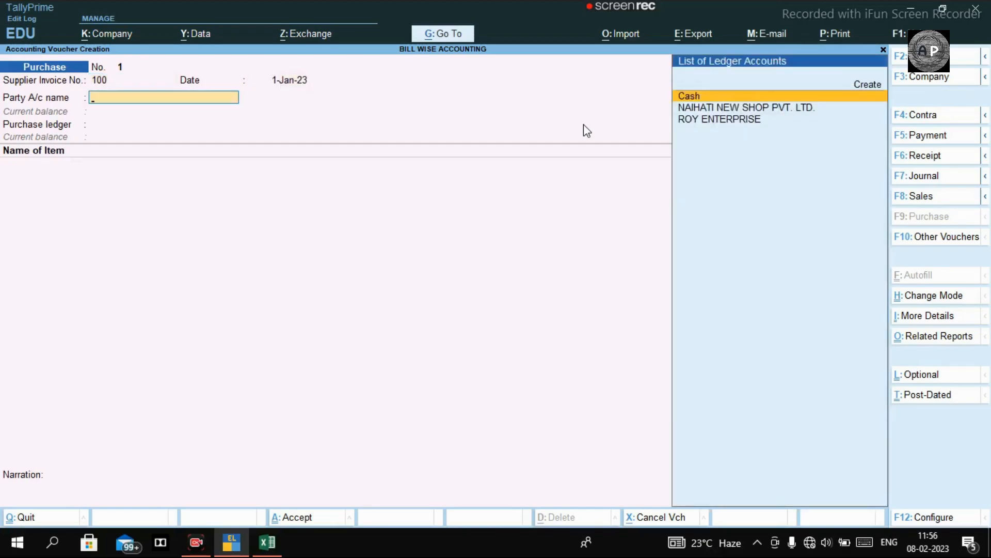
Choose ROY ENTERPRISE as the party account, leaving the receipt details blank and accepting the party details.
{"action": "key", "text": "Down"}
{"action": "key", "text": "Down"}
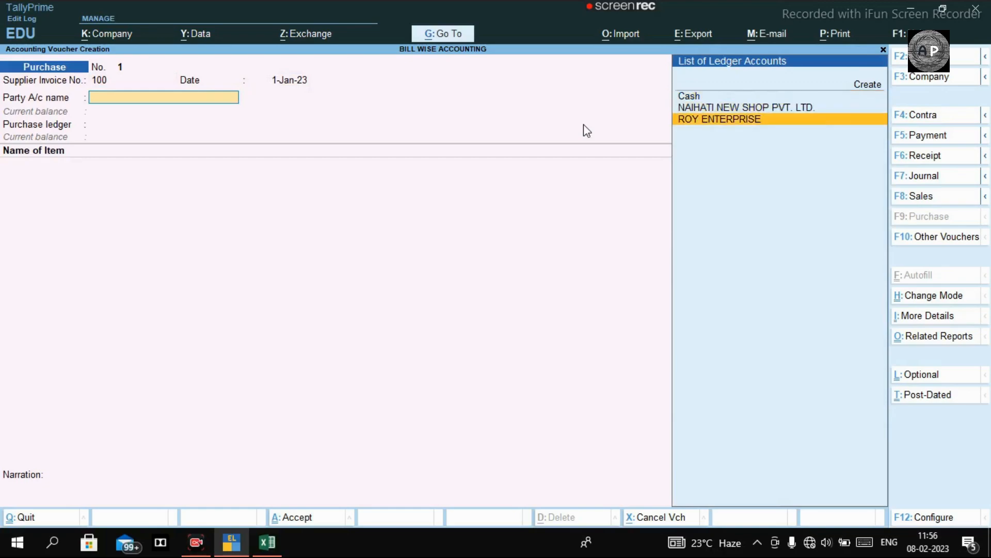
{"action": "key", "text": "Return"}
{"action": "key", "text": "Return"}
{"action": "key", "text": "Return"}
{"action": "key", "text": "Return"}
{"action": "key", "text": "Return"}
{"action": "key", "text": "Return"}
{"action": "key", "text": "Return"}
{"action": "key", "text": "Return"}
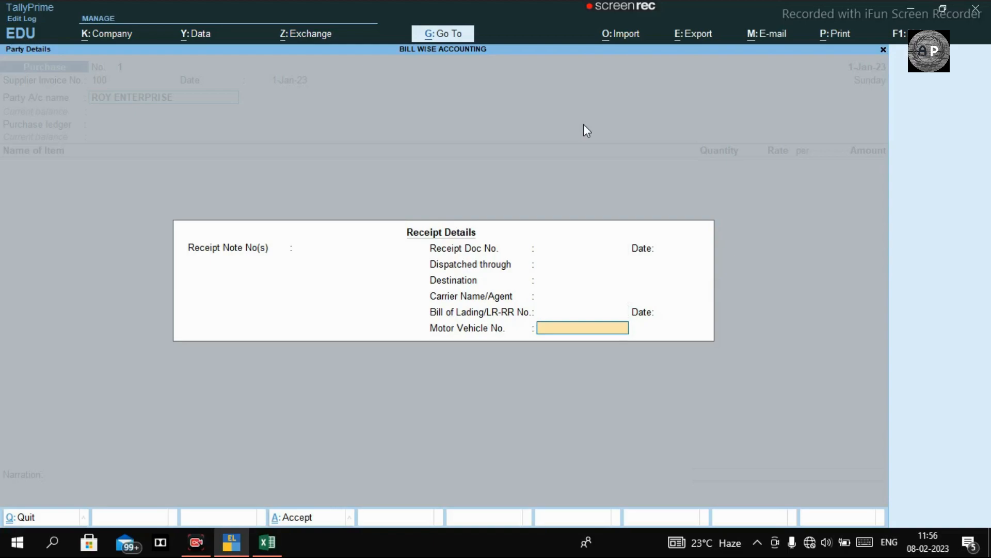
{"action": "key", "text": "Return"}
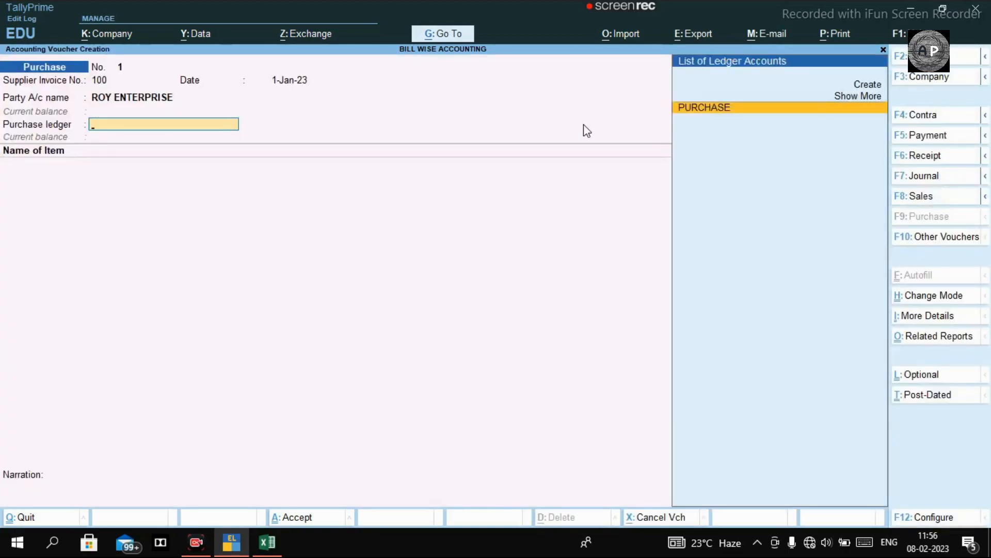
Choose PURCHASE as the purchase ledger and add the stock item REALME 10 PRO PLUS to the voucher.
{"action": "key", "text": "Return"}
{"action": "key", "text": "Return"}
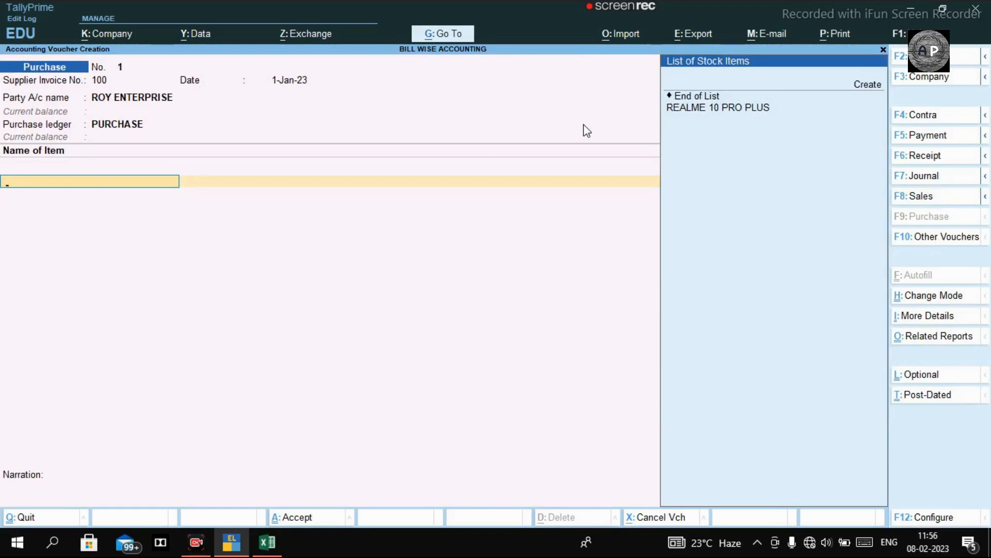
{"action": "key", "text": "Down"}
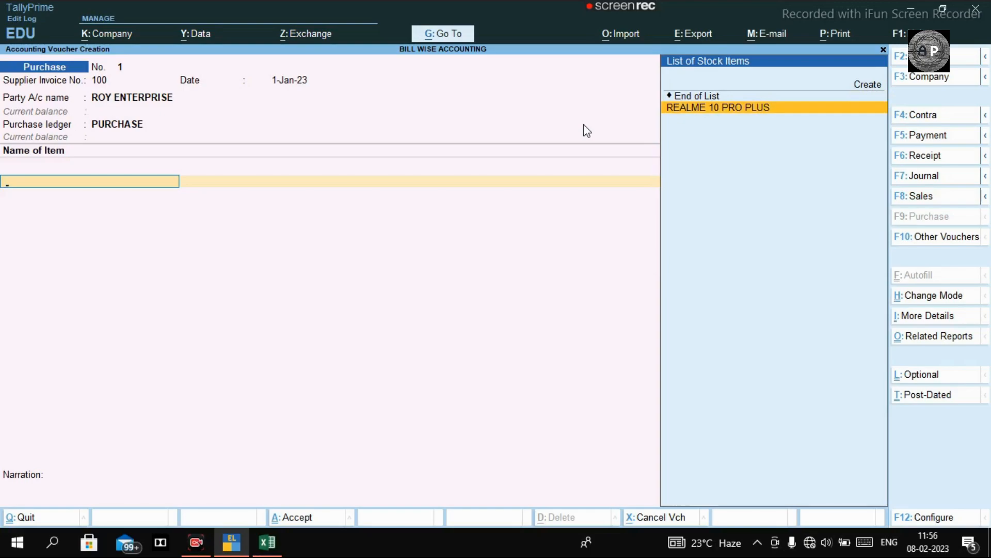
{"action": "key", "text": "Return"}
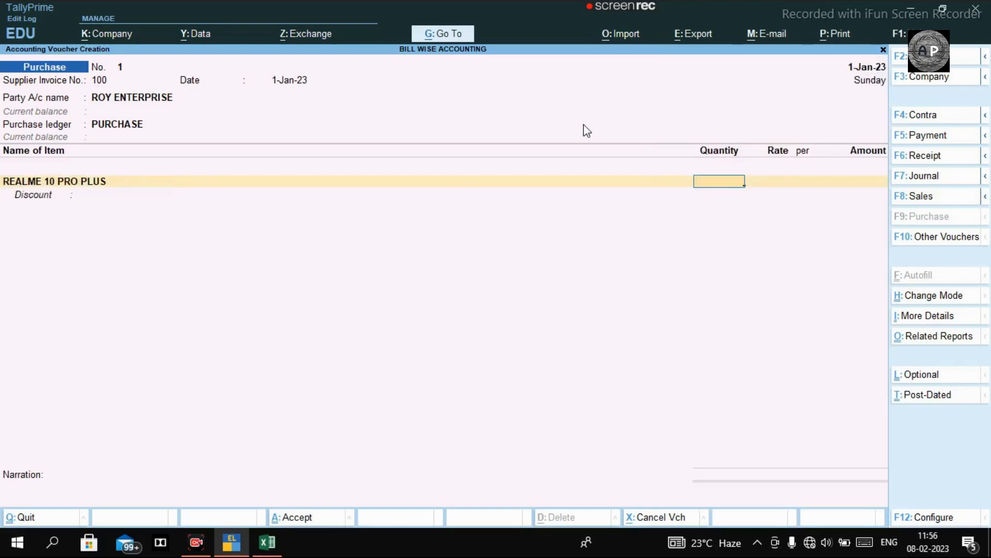
Return to the purchase ledger entry and accept Not Applicable as its tax classification.
{"action": "key", "text": "BackSpace"}
{"action": "key", "text": "BackSpace"}
{"action": "key", "text": "Return"}
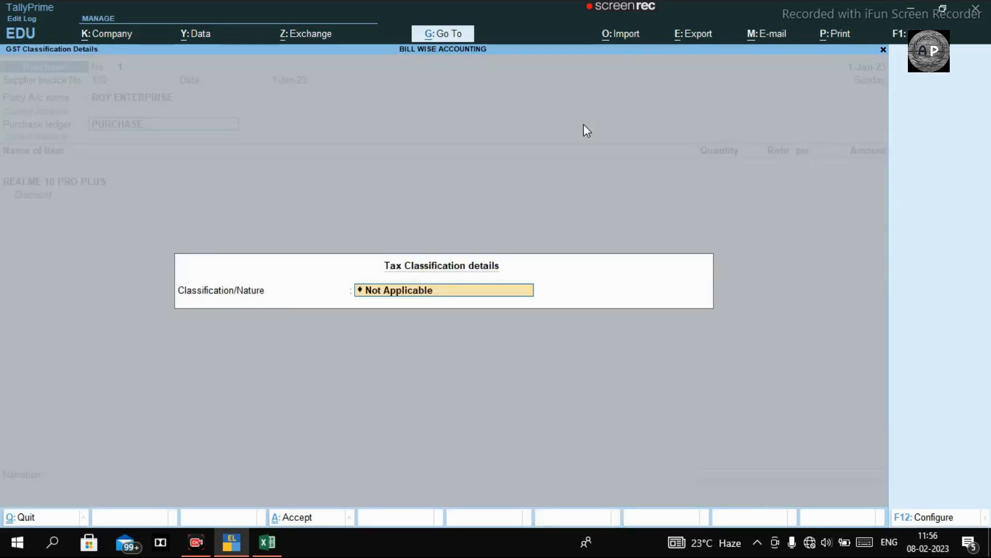
{"action": "key", "text": "ctrl+a"}
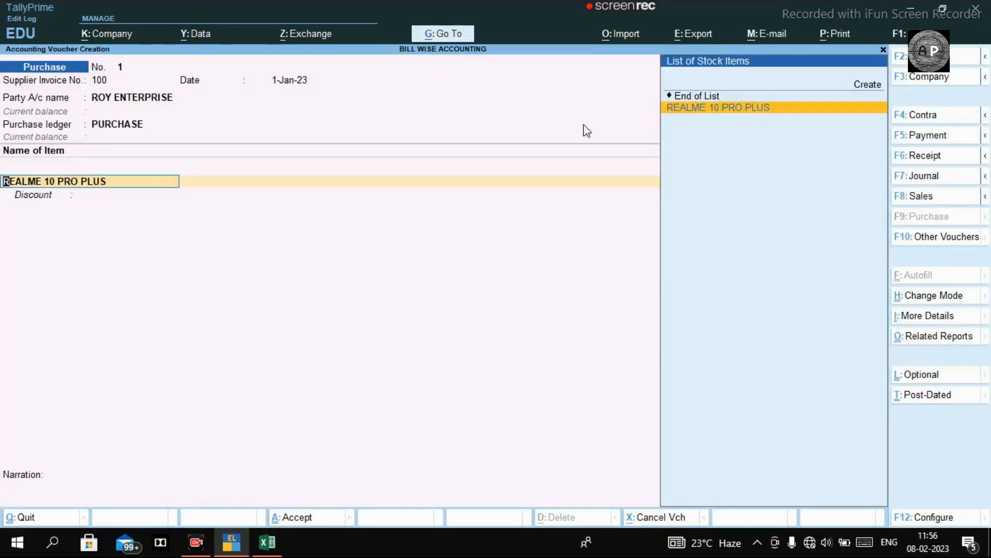
Open the REALME 10 PRO PLUS stock item for alteration, review its GST details, and accept the item.
{"action": "key", "text": "ctrl+Return"}
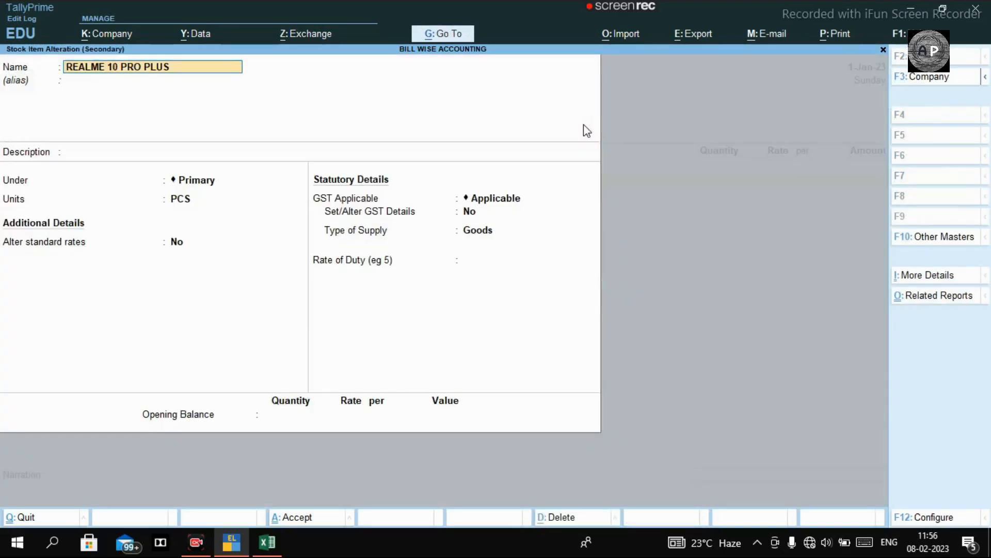
{"action": "key", "text": "Return"}
{"action": "key", "text": "Return"}
{"action": "key", "text": "Return"}
{"action": "key", "text": "Return"}
{"action": "key", "text": "Return"}
{"action": "key", "text": "Return"}
{"action": "key", "text": "Return"}
{"action": "key", "text": "y"}
{"action": "key", "text": "Return"}
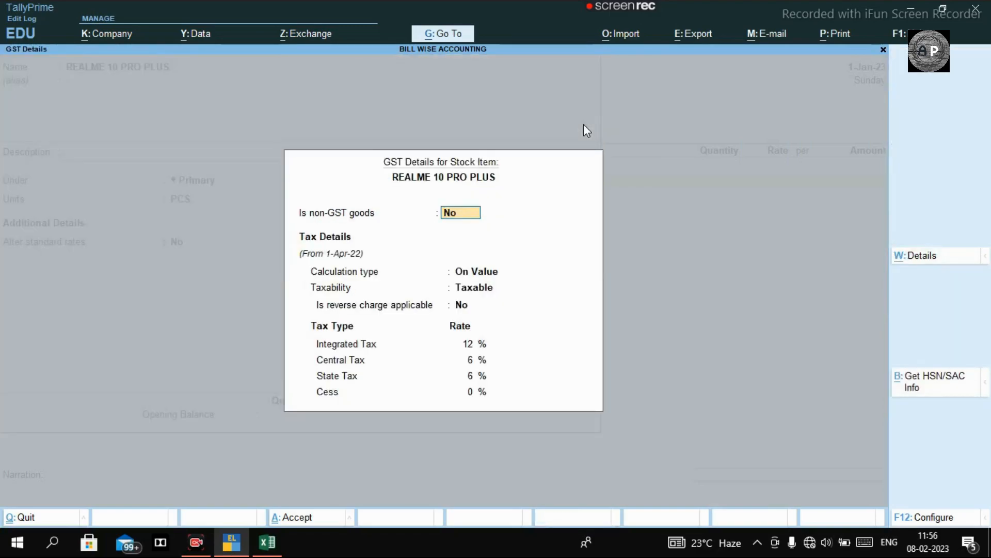
{"action": "key", "text": "Return"}
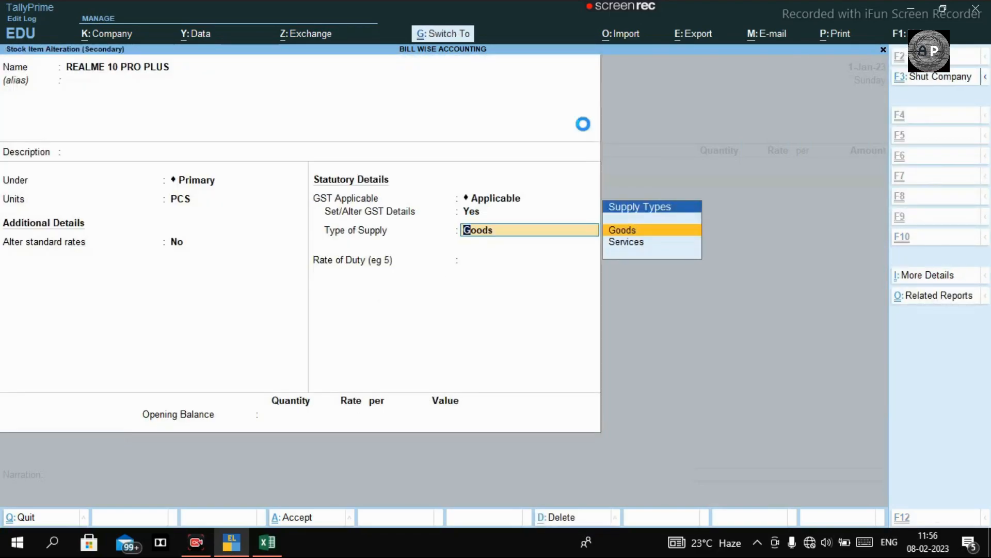
{"action": "key", "text": "ctrl+a"}
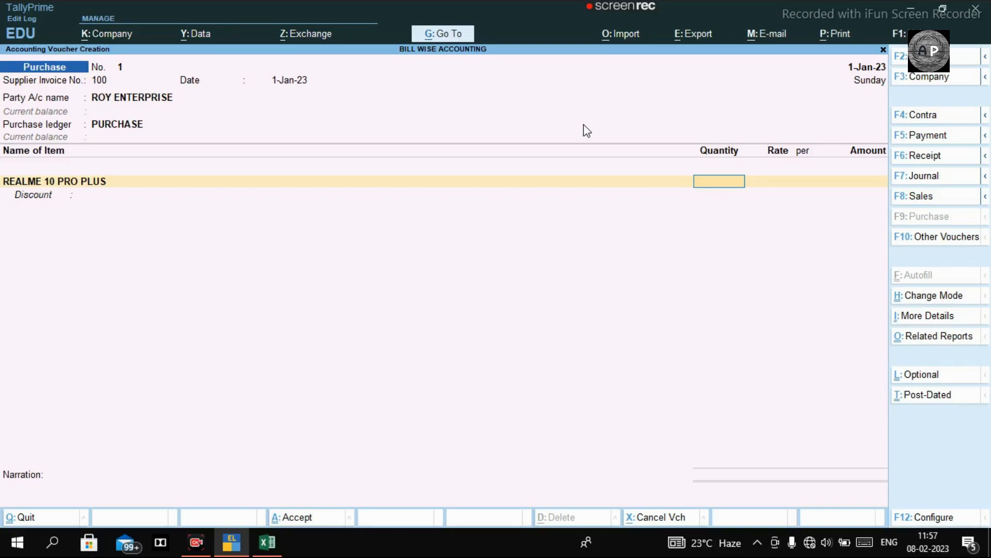
Enter a quantity of 10 PCS at a rate of 22,000 for REALME 10 PRO PLUS, leaving the discount blank.
{"action": "type", "text": "10"}
{"action": "key", "text": "Return"}
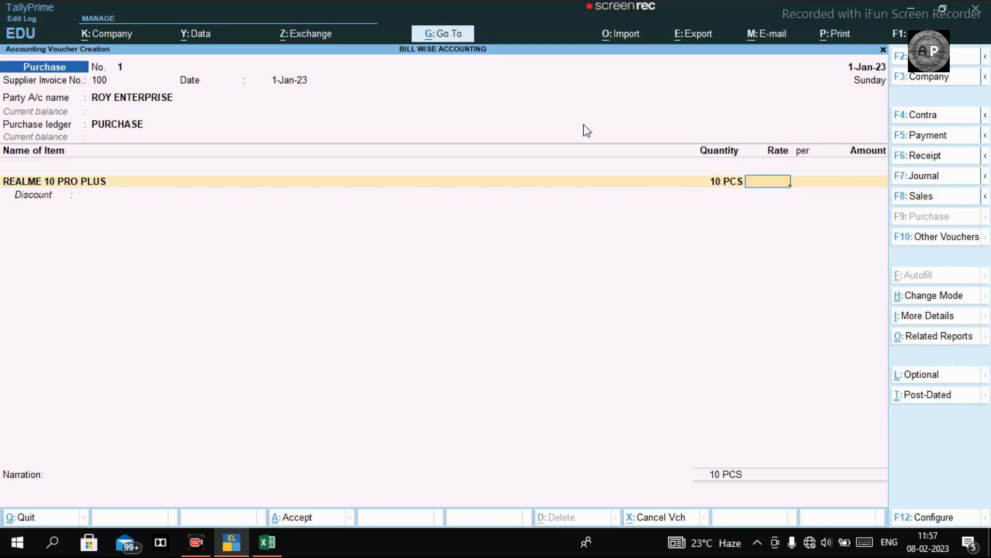
{"action": "type", "text": "80000"}
{"action": "key", "text": "BackSpace"}
{"action": "key", "text": "BackSpace"}
{"action": "key", "text": "BackSpace"}
{"action": "key", "text": "BackSpace"}
{"action": "key", "text": "BackSpace"}
{"action": "type", "text": "22000"}
{"action": "key", "text": "Return"}
{"action": "key", "text": "Return"}
{"action": "key", "text": "Return"}
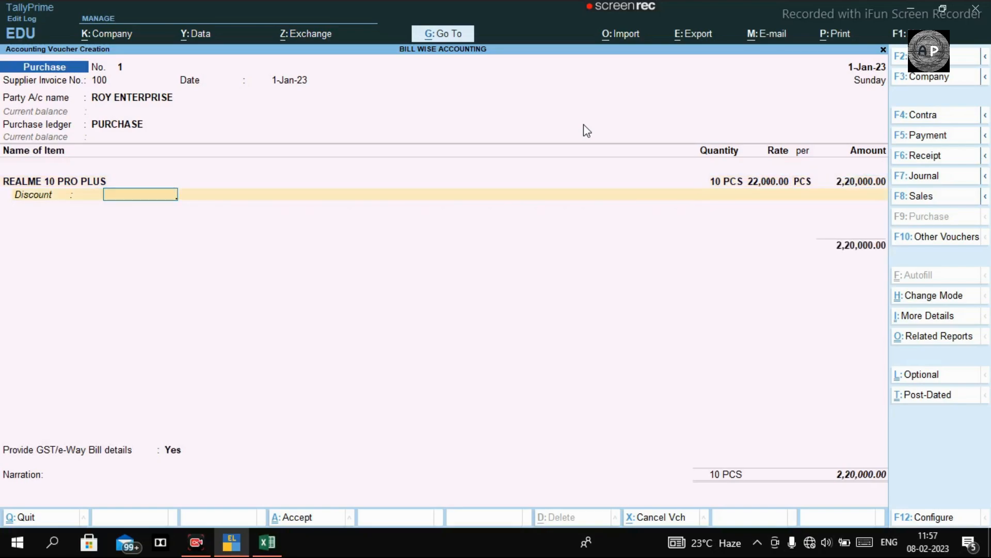
{"action": "key", "text": "Return"}
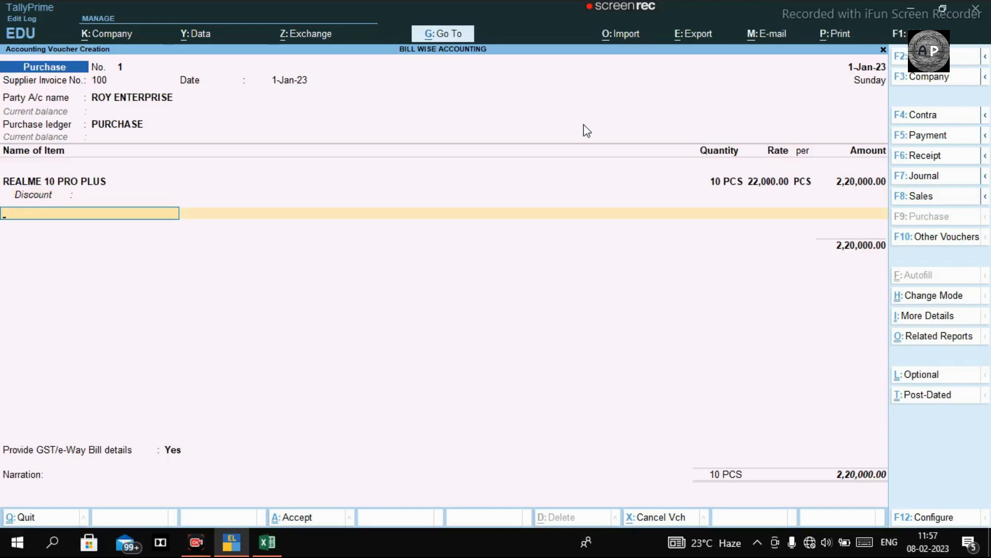
End the purchase item list and set Provide GST/e-Way Bill details to No.
{"action": "key", "text": "Return"}
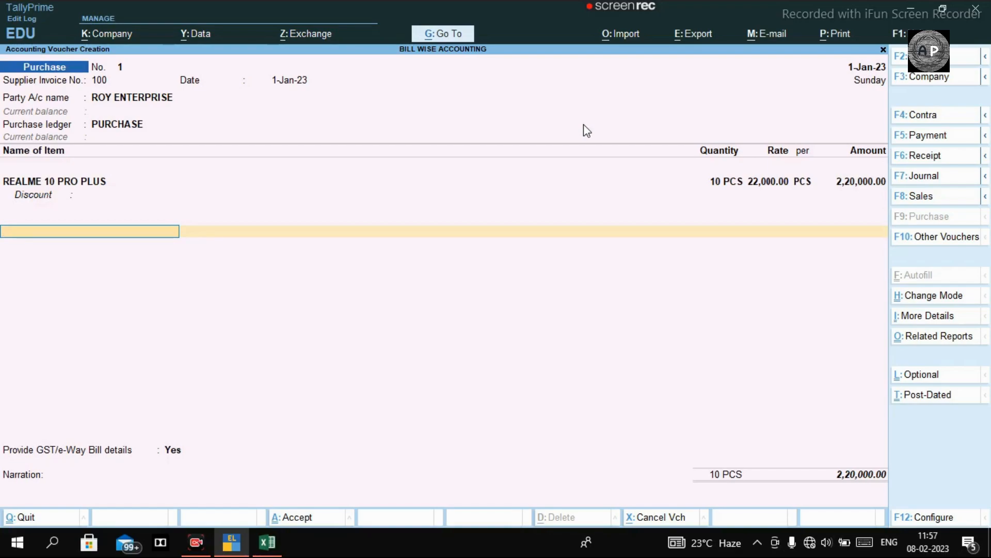
{"action": "key", "text": "Return"}
{"action": "key", "text": "Up"}
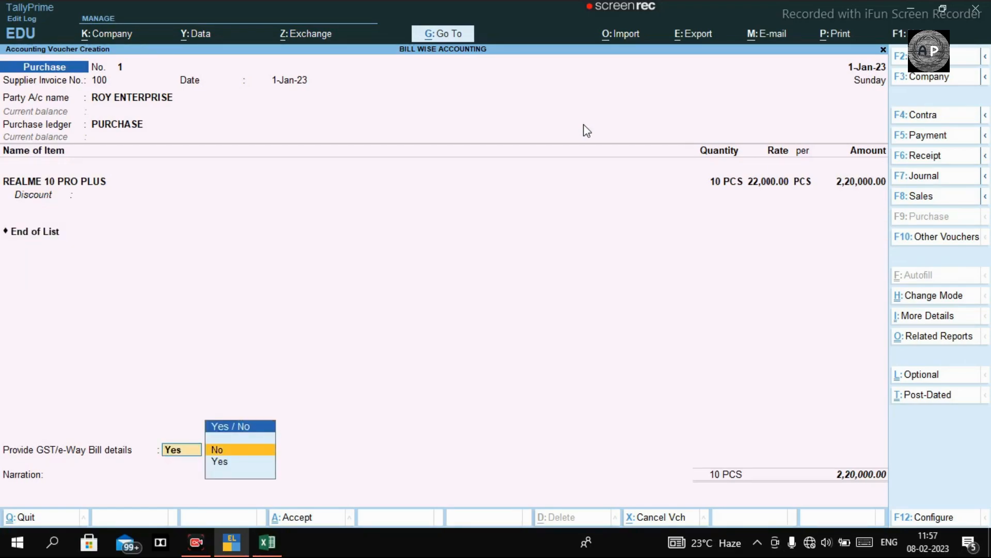
{"action": "key", "text": "Return"}
{"action": "key", "text": "Return"}
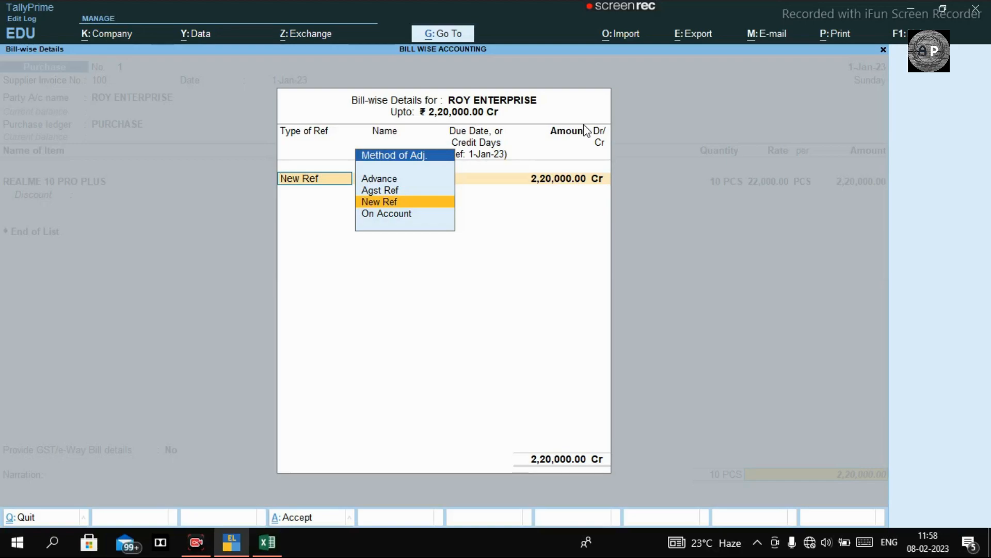
Allocate the full purchase amount to New Ref 100 without a due date and save the voucher without a narration.
{"action": "key", "text": "Up"}
{"action": "key", "text": "Up"}
{"action": "key", "text": "Down"}
{"action": "key", "text": "Down"}
{"action": "key", "text": "Down"}
{"action": "key", "text": "Up"}
{"action": "key", "text": "Return"}
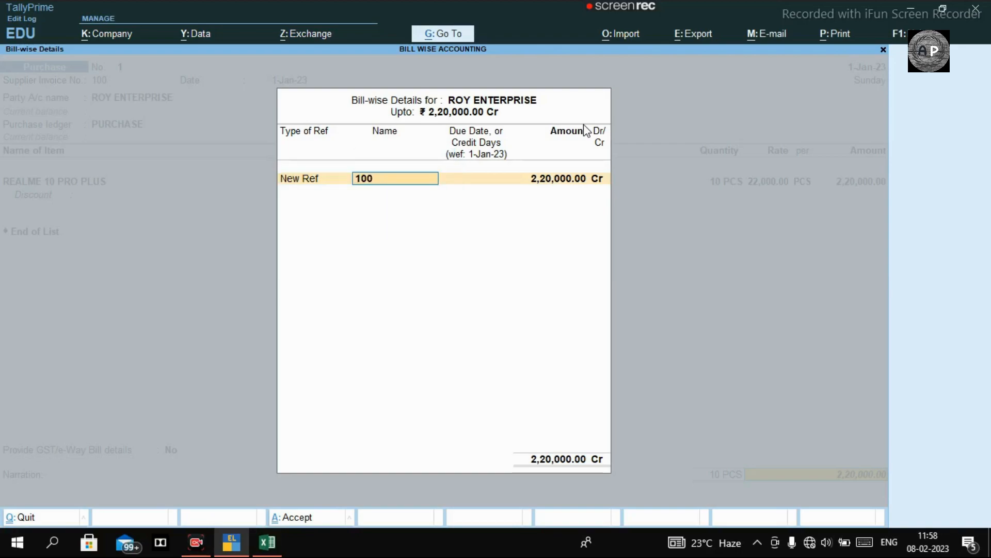
{"action": "key", "text": "Return"}
{"action": "key", "text": "Return"}
{"action": "key", "text": "Return"}
{"action": "key", "text": "Return"}
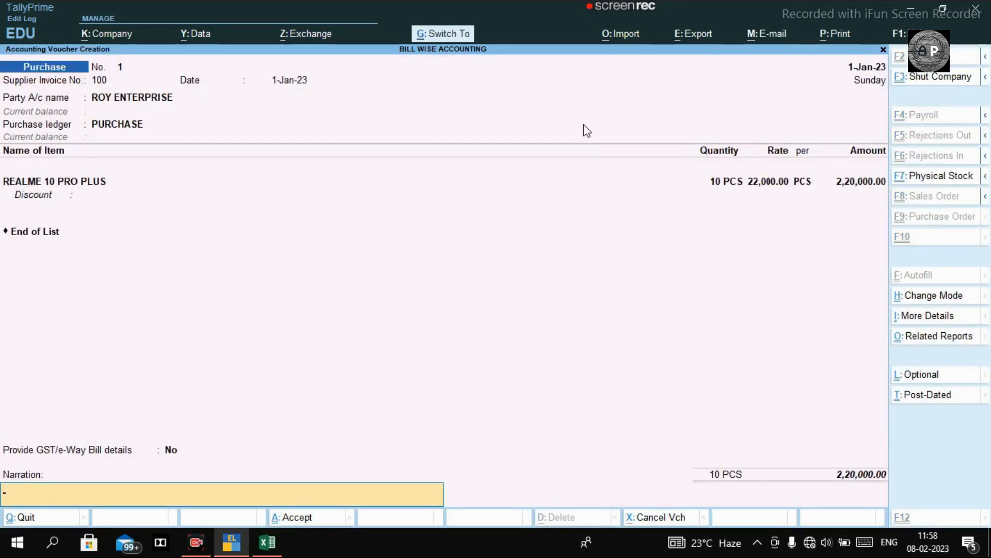
{"action": "key", "text": "ctrl+a"}
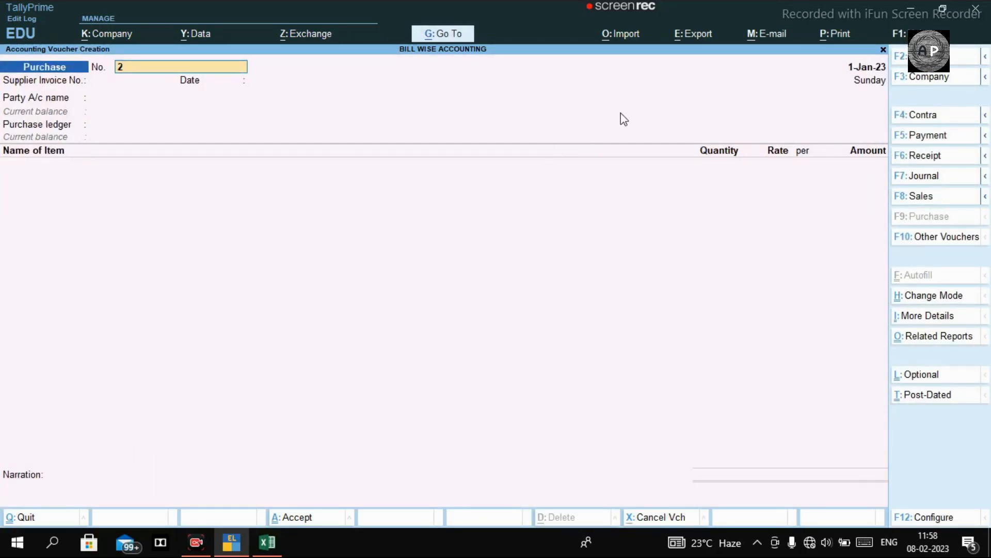
Start a sales voucher numbered 101 and accept 1-Jan-23 as its date.
{"action": "left_click", "coordinate": [940, 196]}
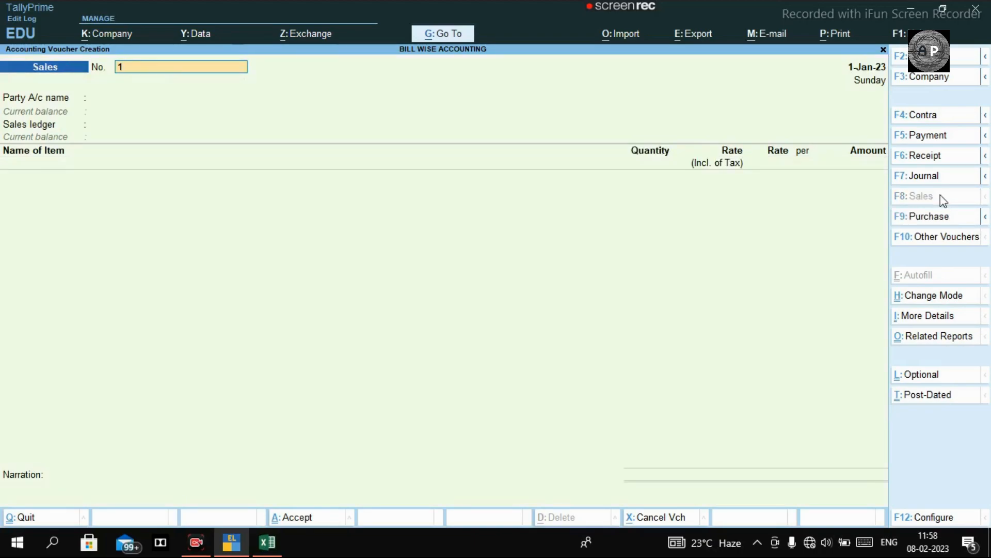
{"action": "type", "text": "101"}
{"action": "key", "text": "Return"}
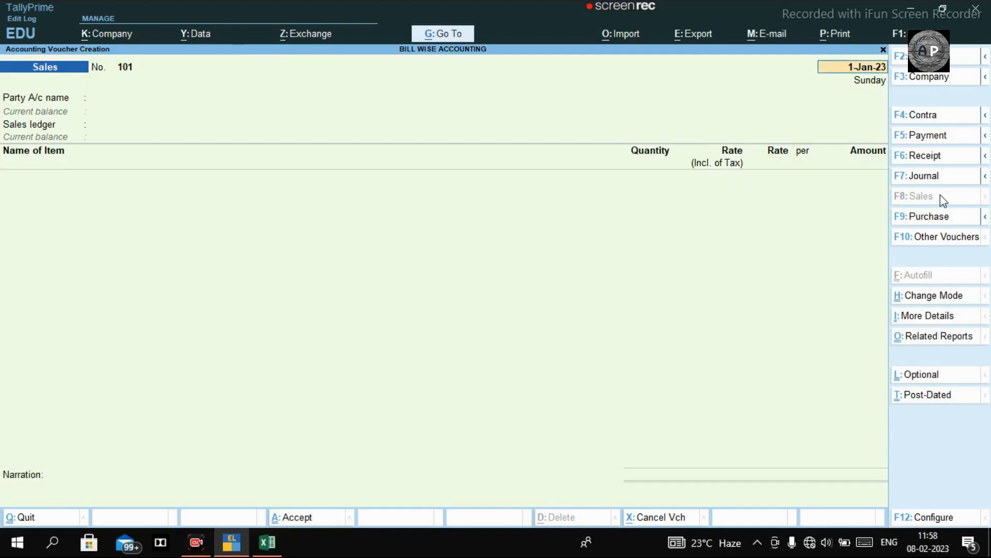
{"action": "key", "text": "Return"}
Choose NAIHATI NEW SHOP PVT. LTD. as the party account, leaving the dispatch details blank and accepting the party details.
{"action": "key", "text": "Down"}
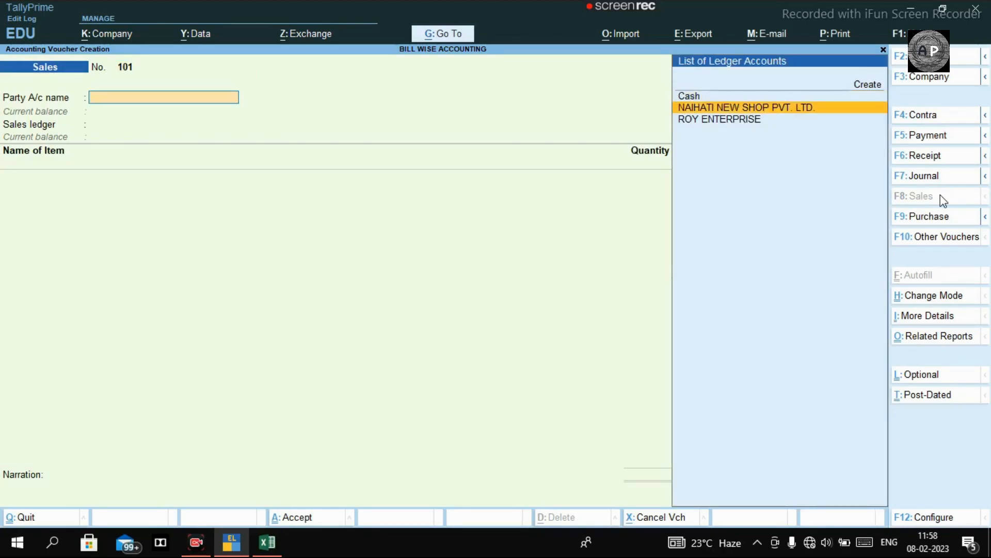
{"action": "key", "text": "Return"}
{"action": "key", "text": "Return"}
{"action": "key", "text": "Return"}
{"action": "key", "text": "Return"}
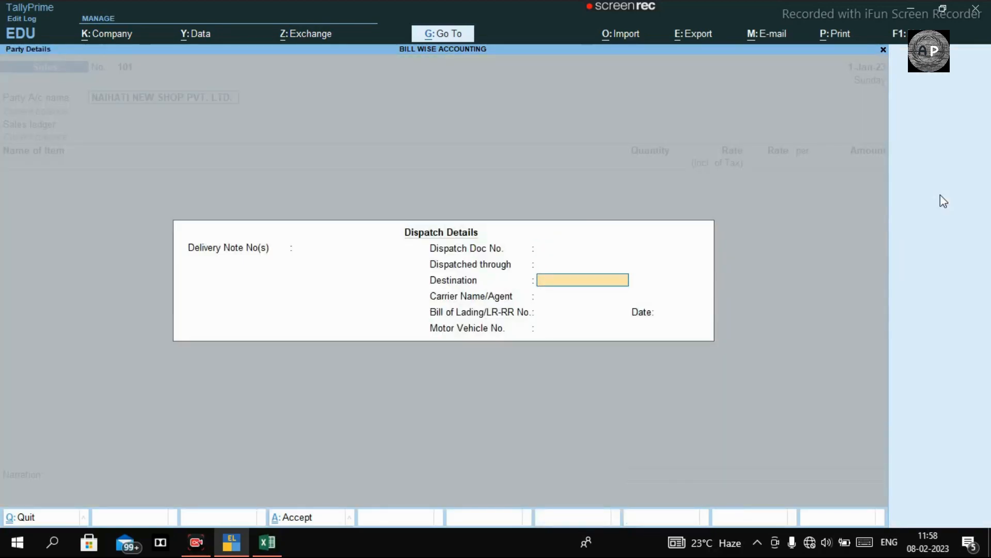
{"action": "key", "text": "Return"}
{"action": "key", "text": "Return"}
{"action": "key", "text": "Return"}
{"action": "key", "text": "Return"}
{"action": "key", "text": "Return"}
Choose SALES as the sales ledger with Not Applicable as its tax classification.
{"action": "key", "text": "Return"}
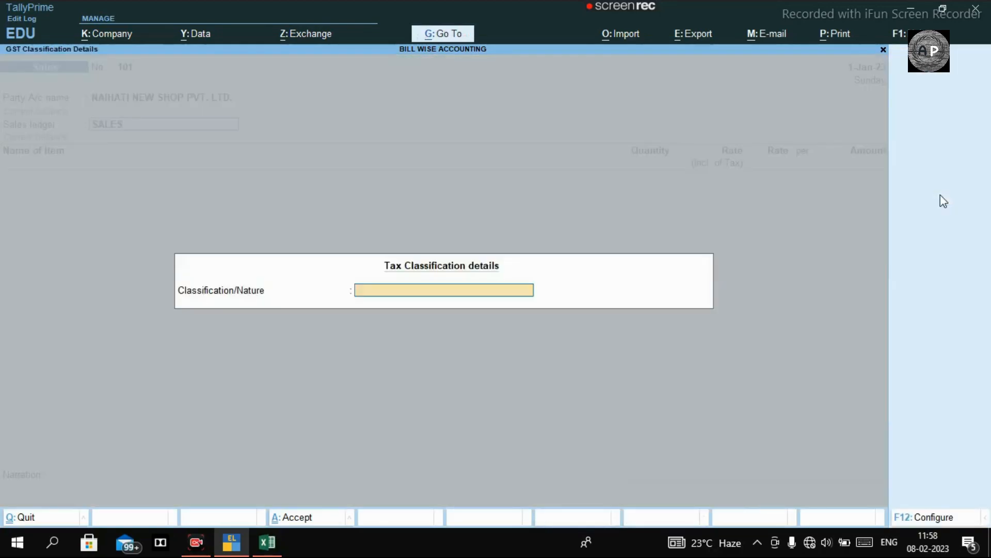
{"action": "key", "text": "Return"}
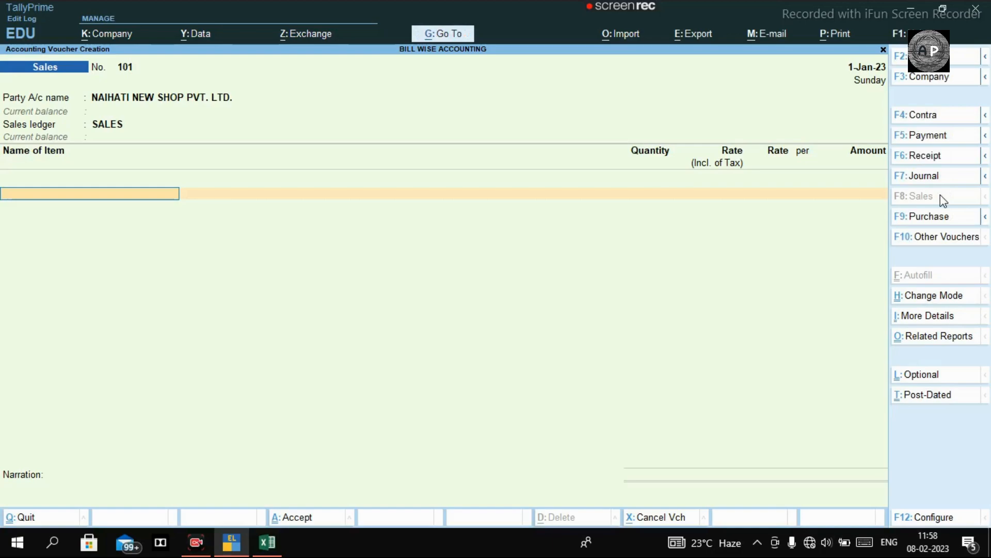
{"action": "key", "text": "BackSpace"}
{"action": "key", "text": "Return"}
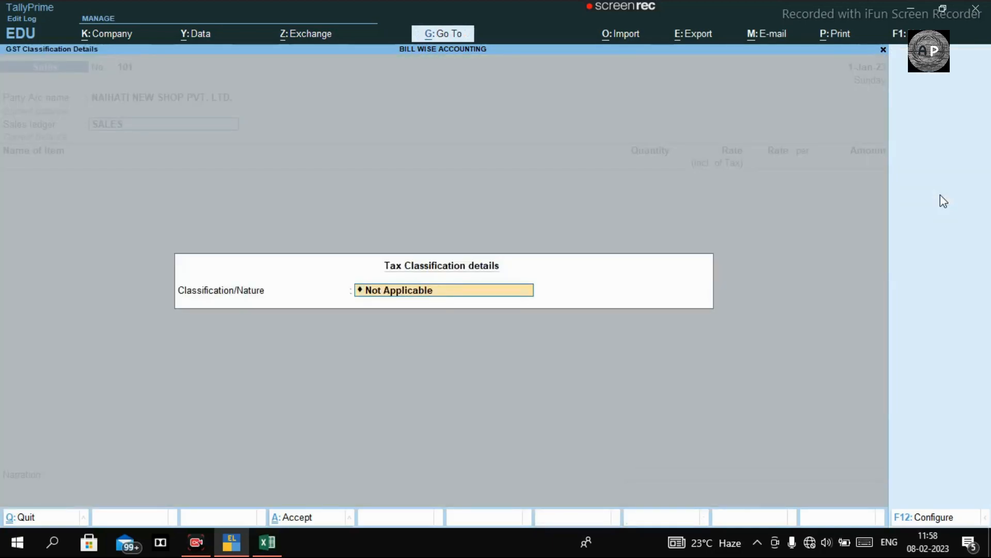
{"action": "key", "text": "ctrl+a"}
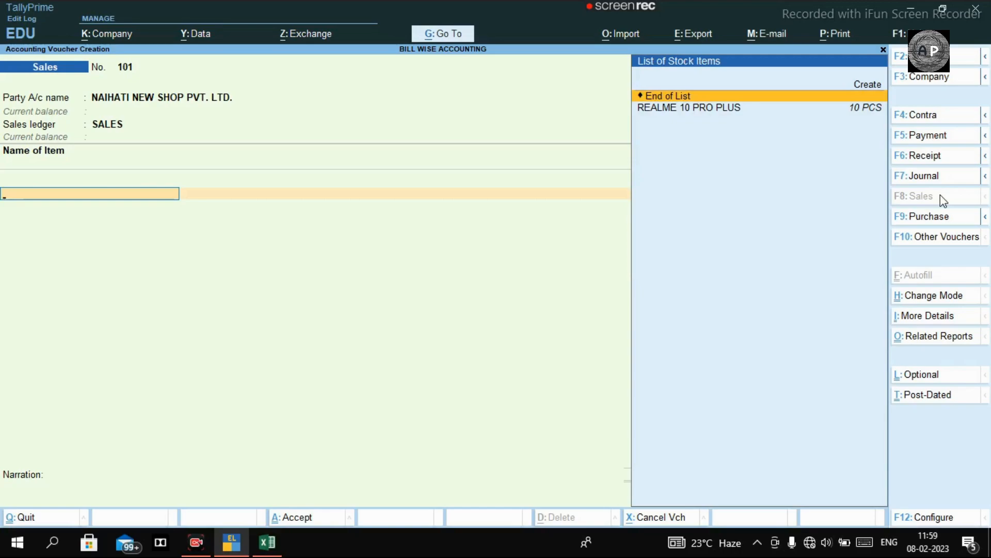
Add 5 PCS of REALME 10 PRO PLUS to the sales voucher at a tax-inclusive rate of 23,000, without a discount.
{"action": "key", "text": "Down"}
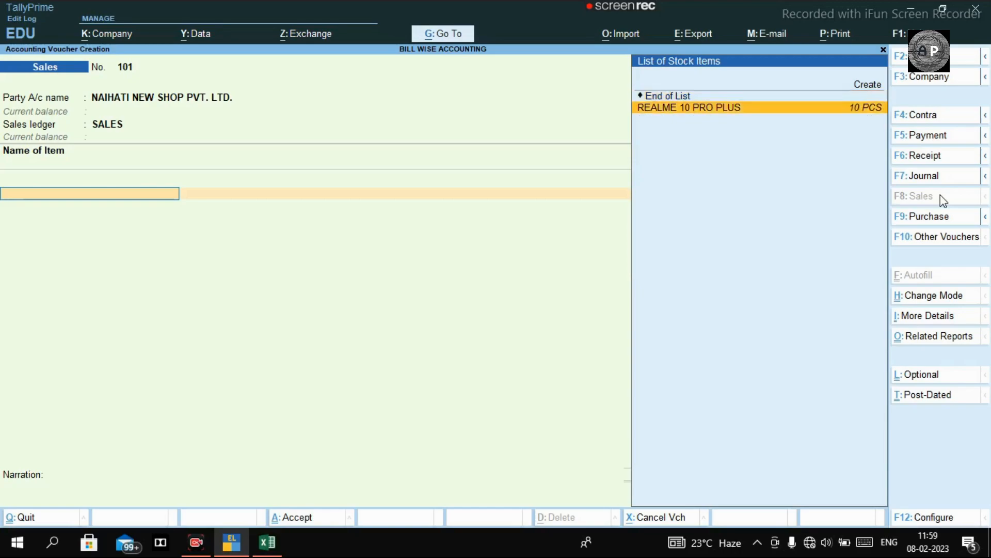
{"action": "key", "text": "Return"}
{"action": "type", "text": "2"}
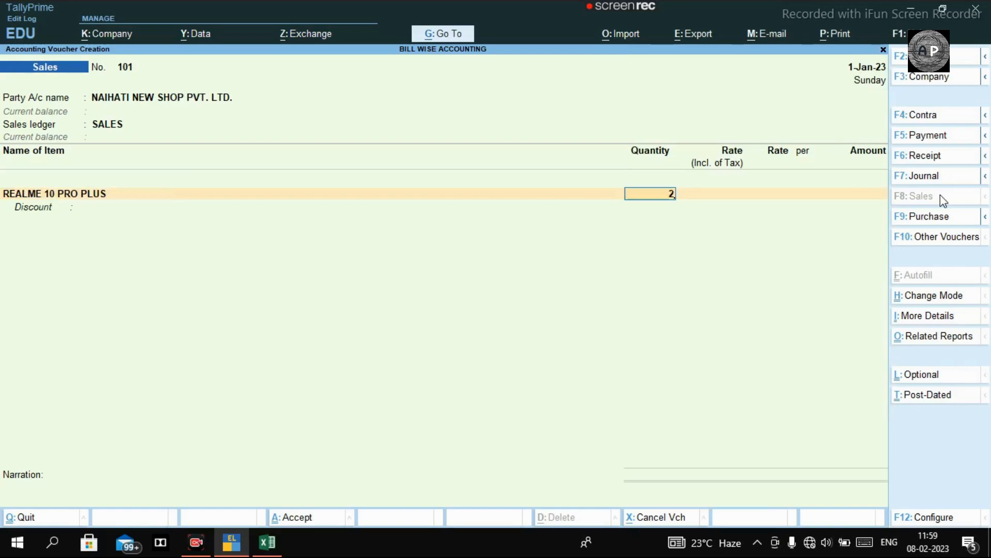
{"action": "key", "text": "BackSpace"}
{"action": "type", "text": "5"}
{"action": "key", "text": "Return"}
{"action": "type", "text": "23,000"}
{"action": "key", "text": "Return"}
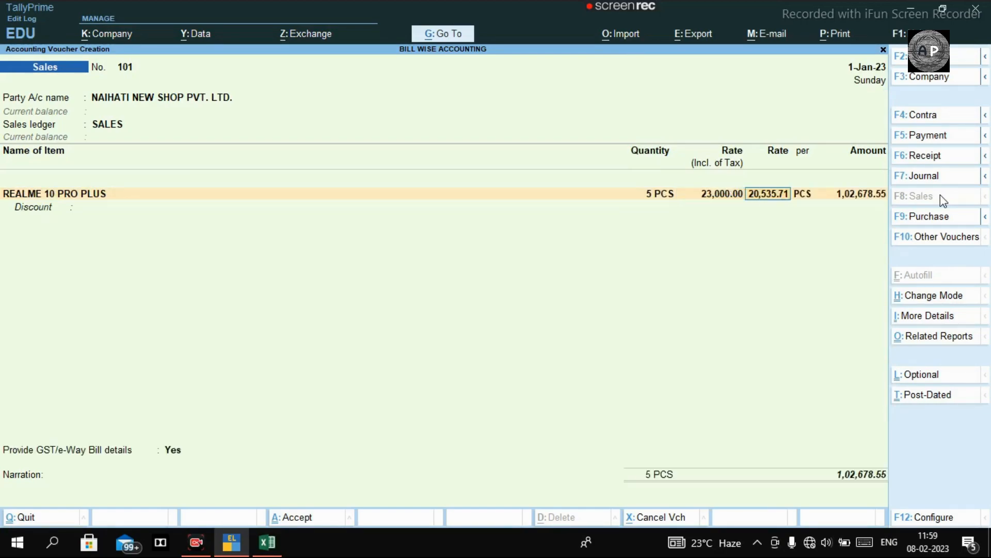
{"action": "key", "text": "Return"}
{"action": "key", "text": "Return"}
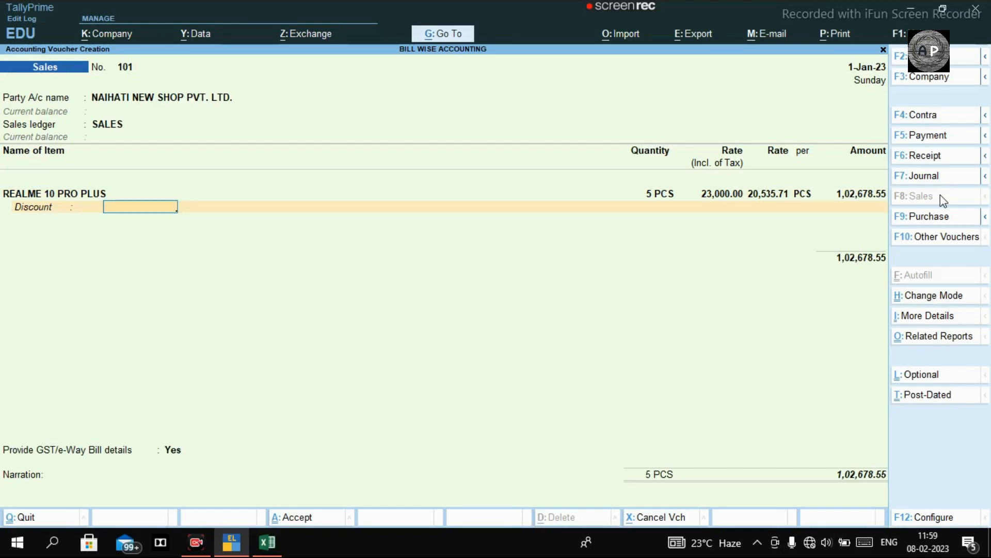
{"action": "key", "text": "Return"}
{"action": "key", "text": "Return"}
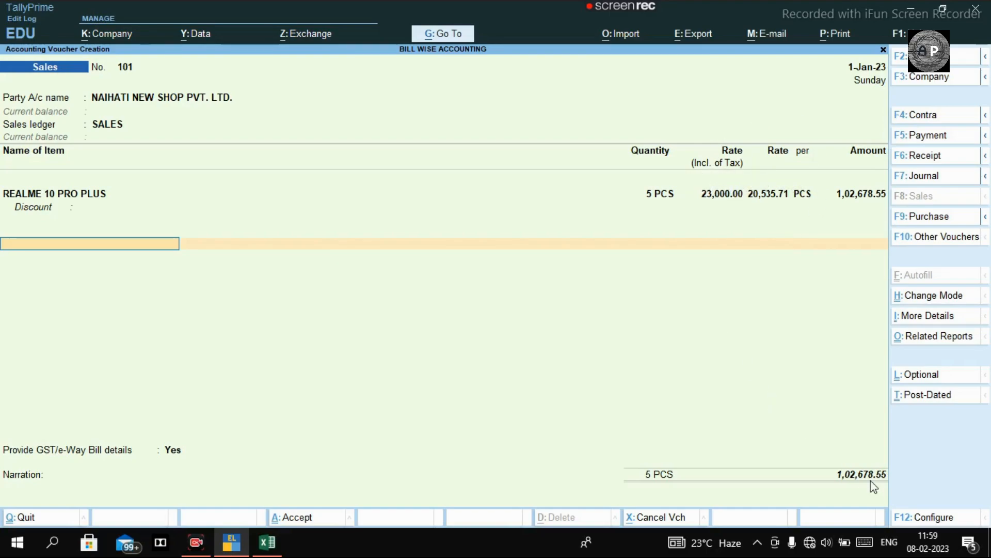
Set Provide Rate Inclusive of Tax for Stock Items to No in the voucher configuration and accept it.
{"action": "left_click", "coordinate": [927, 517]}
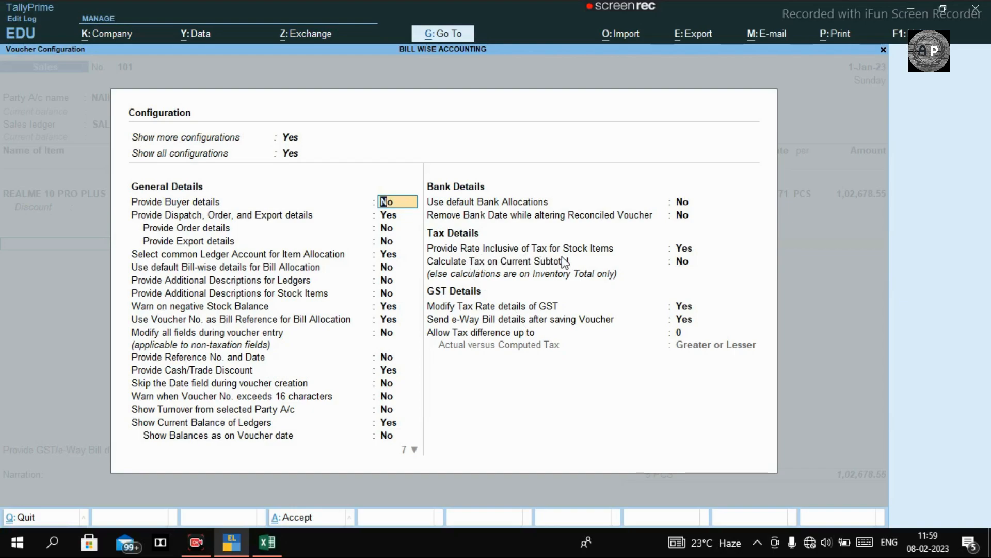
{"action": "left_click", "coordinate": [682, 249]}
{"action": "key", "text": "m"}
{"action": "key", "text": "m"}
{"action": "key", "text": "n"}
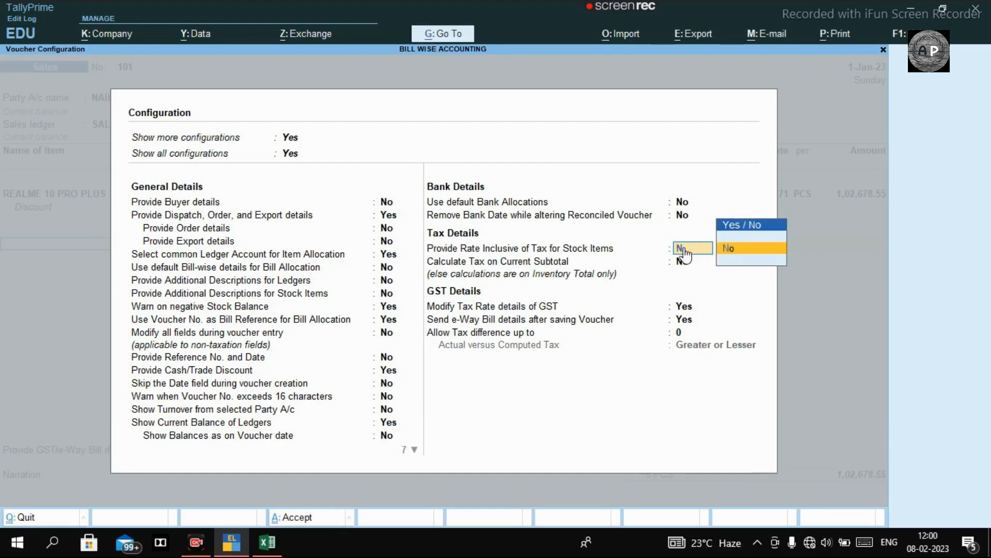
{"action": "key", "text": "Return"}
{"action": "key", "text": "ctrl+a"}
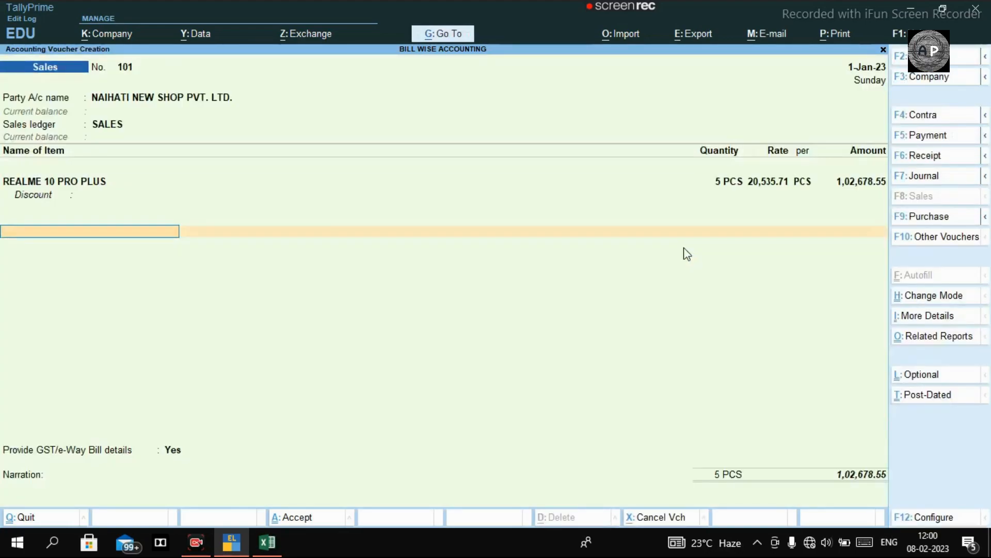
Set the rate of REALME 10 PRO PLUS in the sales voucher to 23,000, leaving the discount blank.
{"action": "left_click", "coordinate": [82, 184]}
{"action": "key", "text": "Return"}
{"action": "key", "text": "Return"}
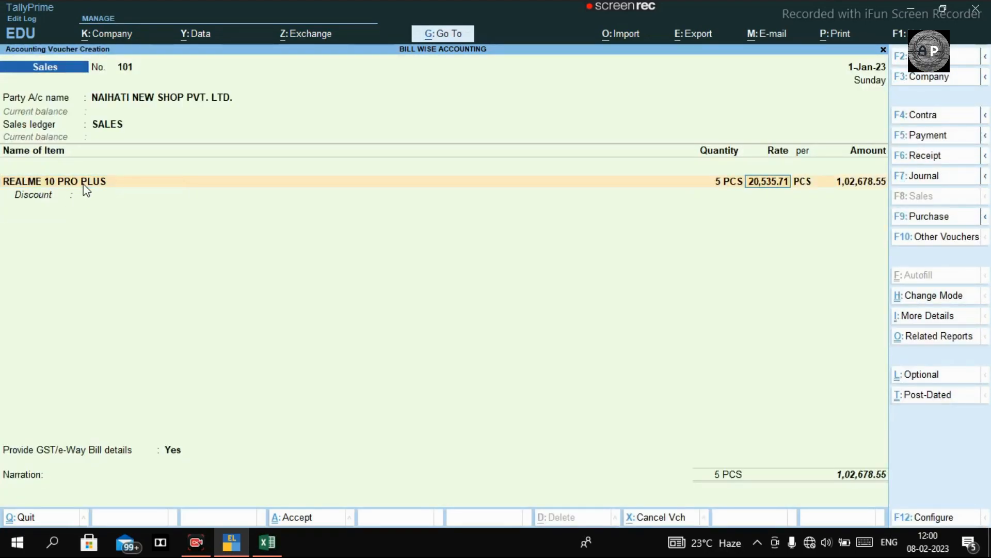
{"action": "type", "text": "23000"}
{"action": "key", "text": "Return"}
{"action": "key", "text": "Return"}
{"action": "key", "text": "Return"}
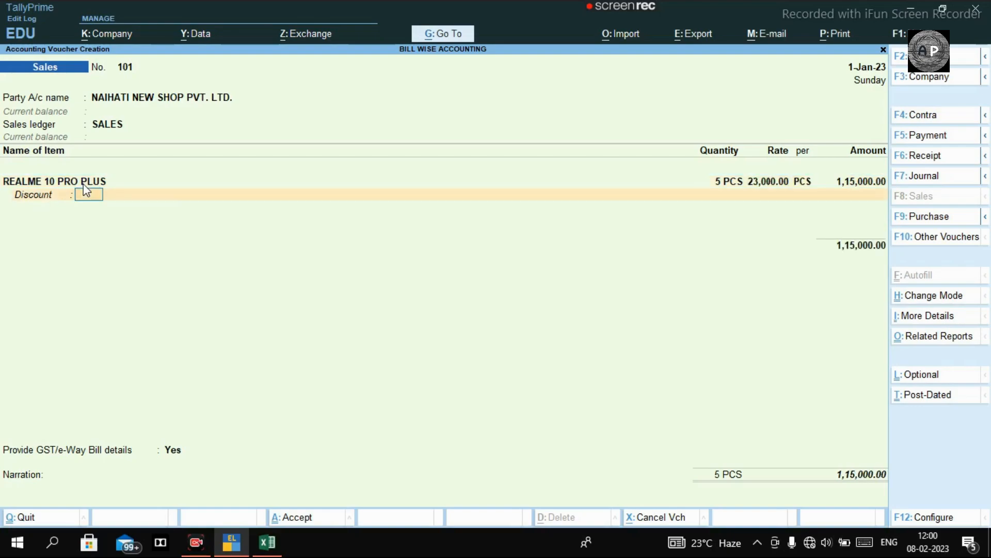
{"action": "key", "text": "Return"}
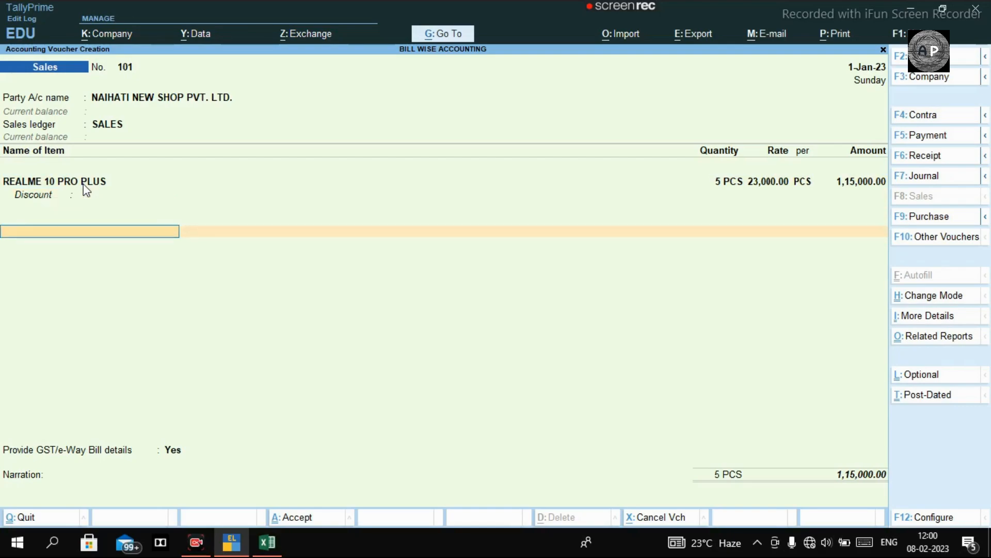
End the sales voucher's item list and set Provide GST/e-Way Bill details to No.
{"action": "key", "text": "Return"}
{"action": "key", "text": "Return"}
{"action": "key", "text": "Escape"}
{"action": "key", "text": "Up"}
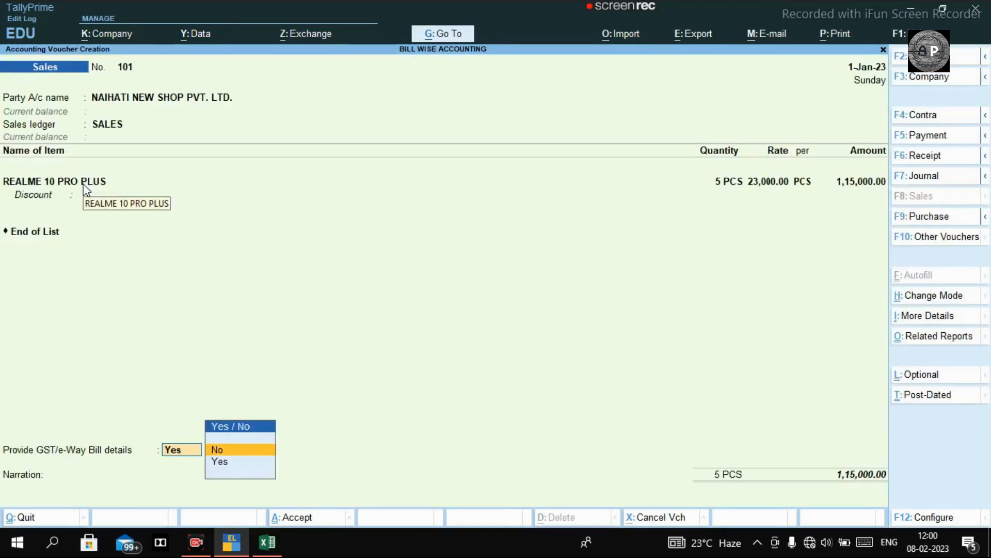
{"action": "key", "text": "Return"}
{"action": "key", "text": "Return"}
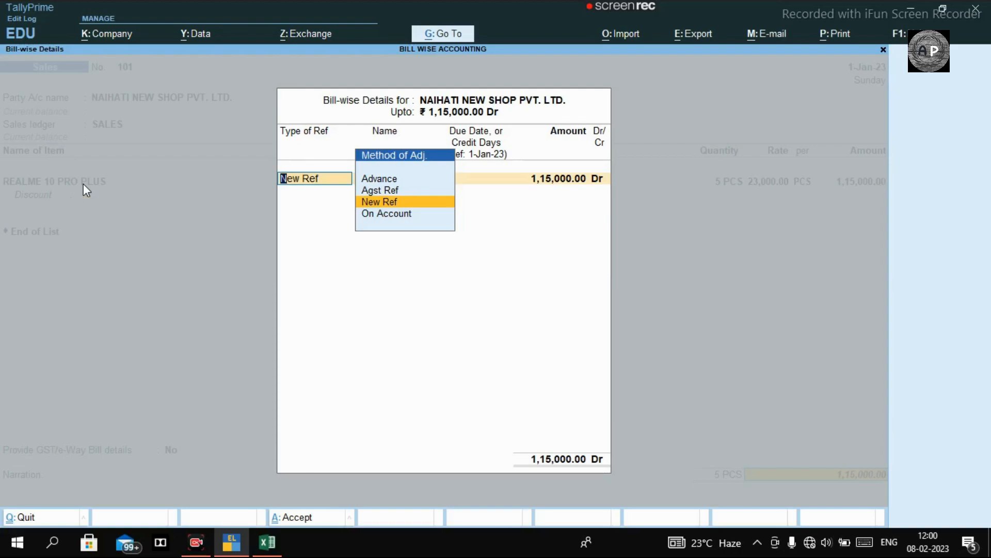
Record the full sales amount as New Ref 101 and save the voucher without sending details for e-Way Bill generation.
{"action": "key", "text": "Return"}
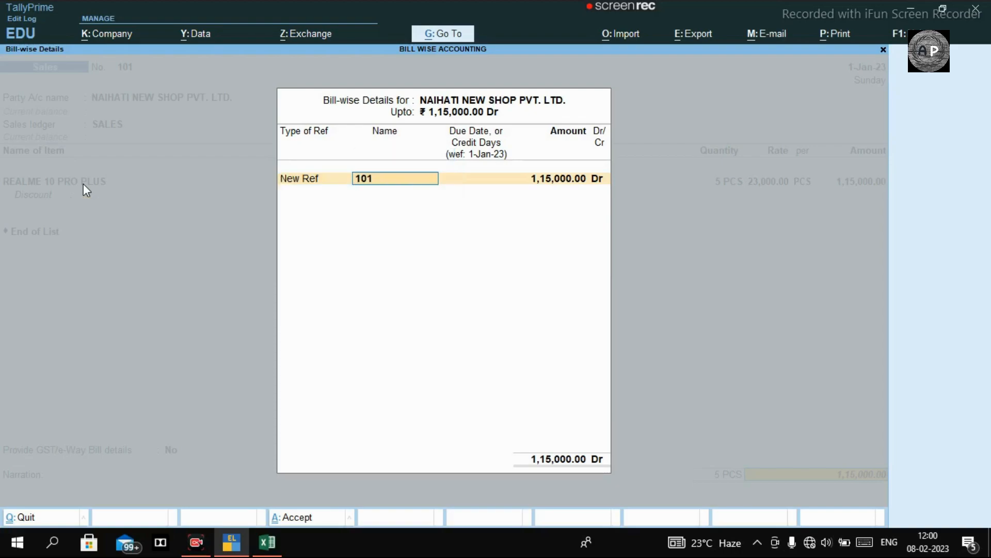
{"action": "key", "text": "Return"}
{"action": "key", "text": "Return"}
{"action": "key", "text": "Return"}
{"action": "key", "text": "Return"}
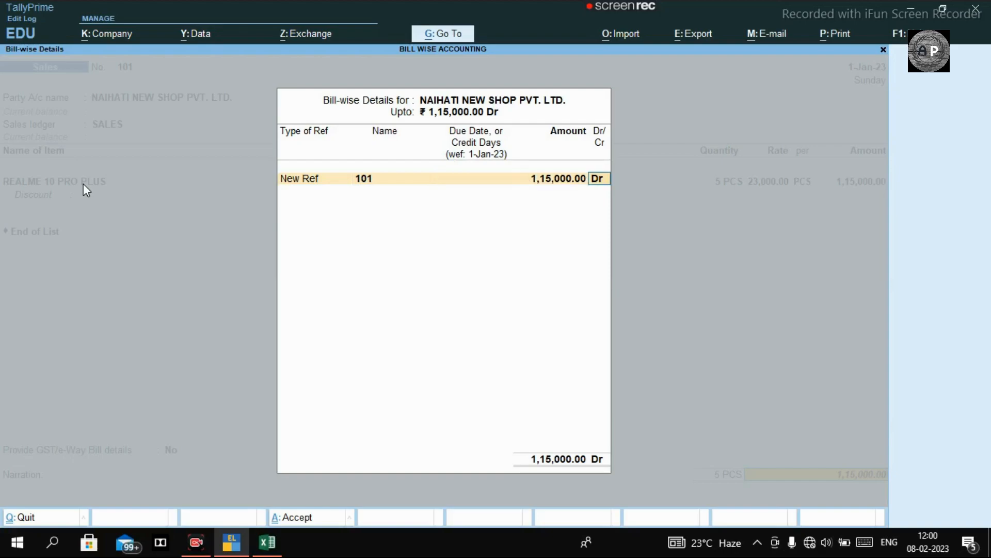
{"action": "key", "text": "ctrl"}
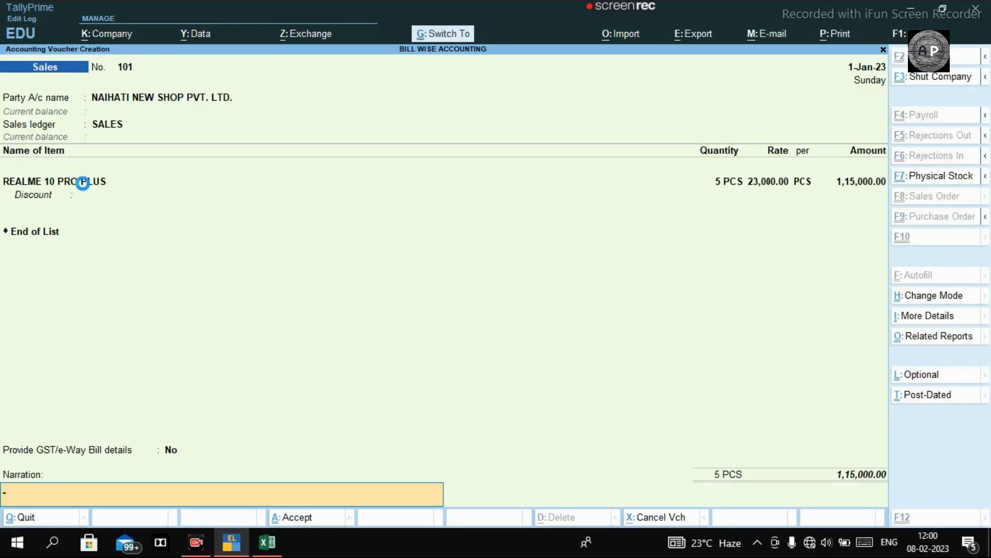
{"action": "key", "text": "ctrl+a"}
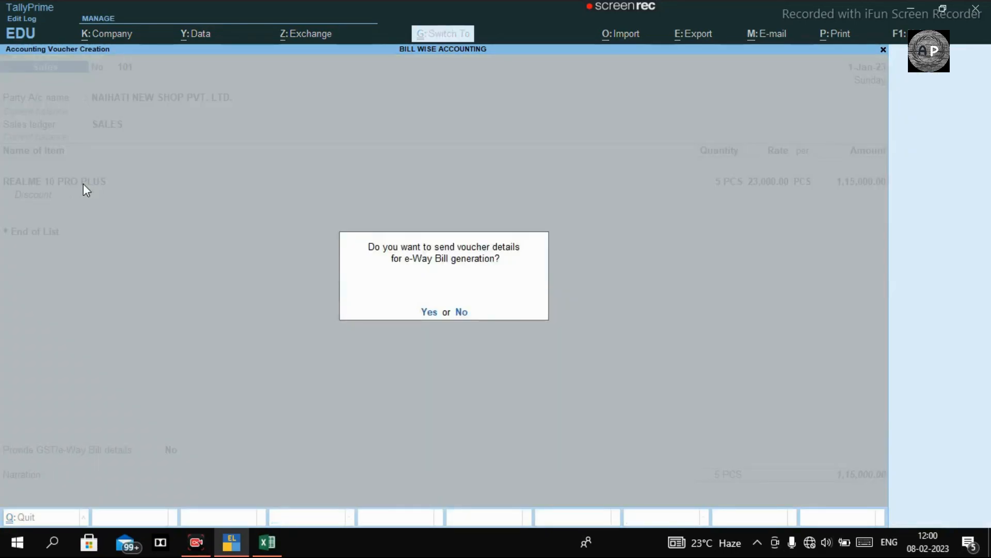
{"action": "key", "text": "n"}
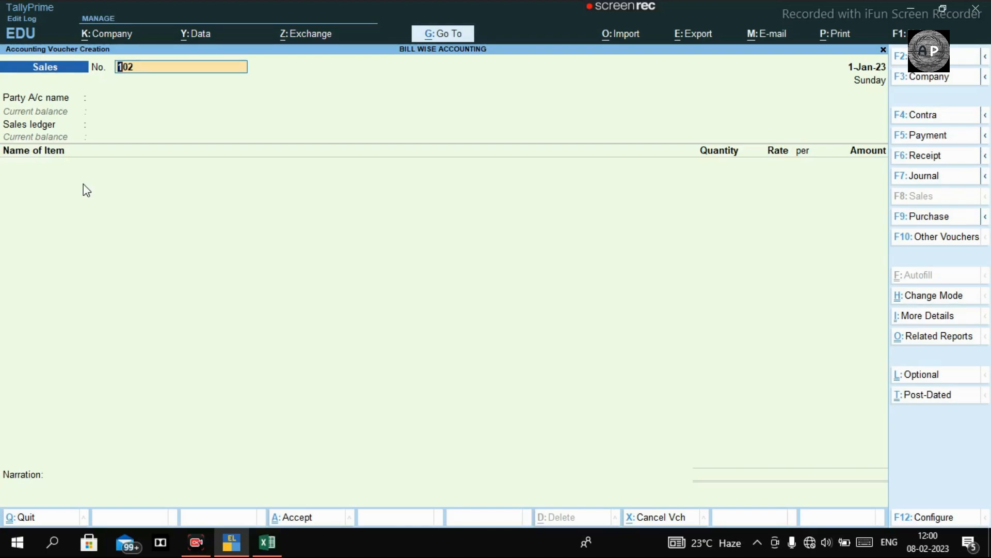
Start payment voucher 1 dated 1-Jan-23 with Cash as the account and ROY ENTERPRISE as the party paid.
{"action": "left_click", "coordinate": [927, 138]}
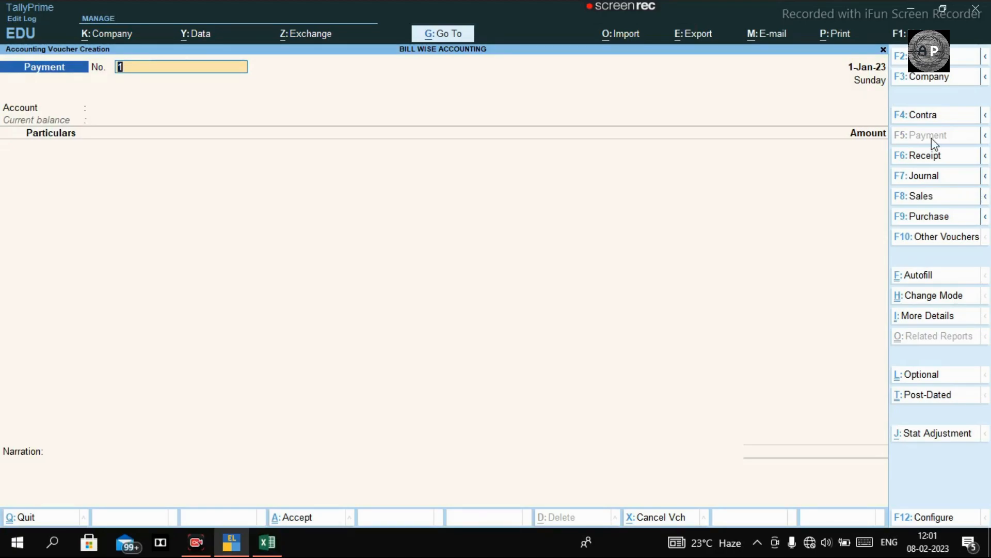
{"action": "key", "text": "Return"}
{"action": "key", "text": "Return"}
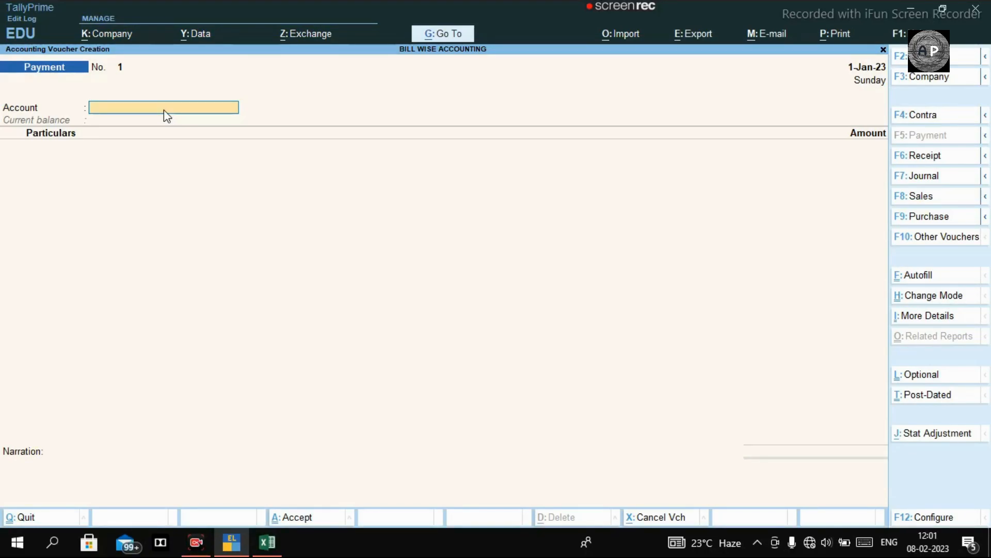
{"action": "type", "text": "CASH"}
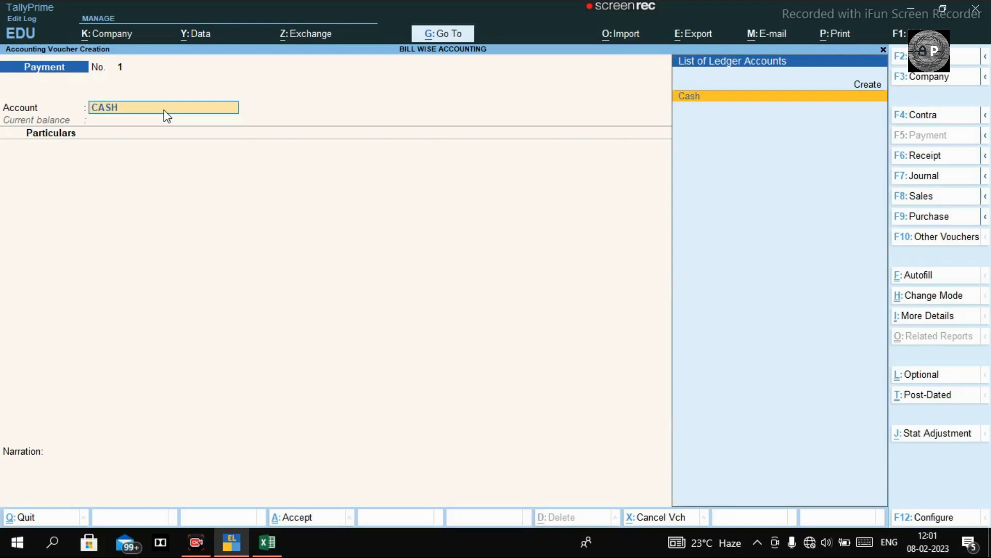
{"action": "key", "text": "Return"}
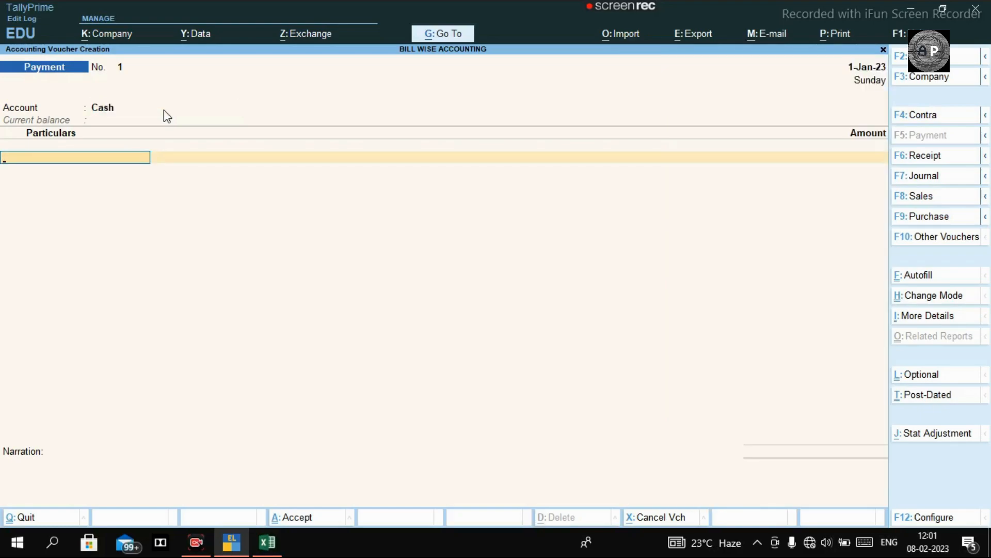
{"action": "type", "text": "R"}
{"action": "type", "text": "O"}
{"action": "key", "text": "Return"}
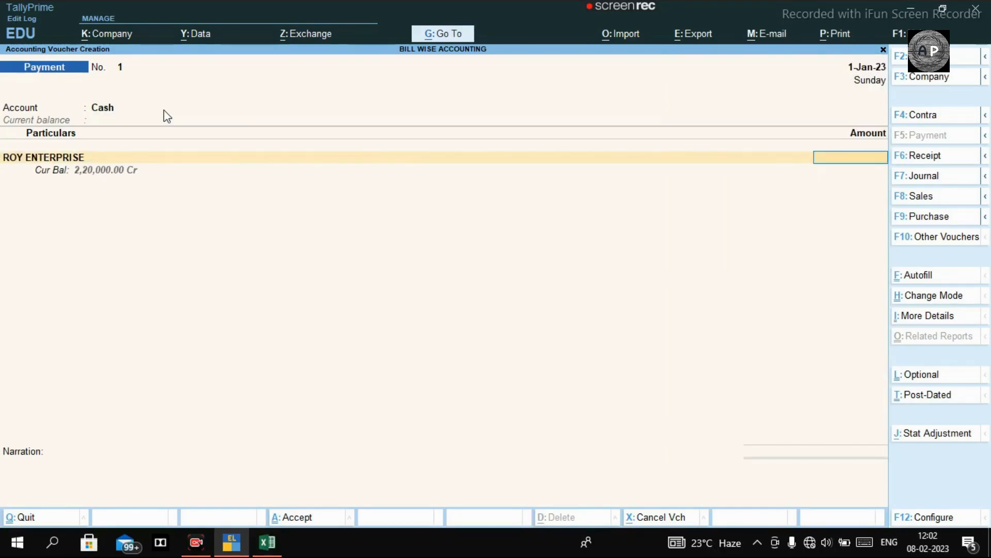
{"action": "type", "text": "10000"}
{"action": "key", "text": "BackSpace"}
{"action": "key", "text": "BackSpace"}
{"action": "key", "text": "BackSpace"}
{"action": "key", "text": "BackSpace"}
{"action": "key", "text": "BackSpace"}
{"action": "type", "text": "25000"}
{"action": "key", "text": "BackSpace"}
{"action": "key", "text": "BackSpace"}
{"action": "key", "text": "BackSpace"}
{"action": "key", "text": "BackSpace"}
{"action": "key", "text": "BackSpace"}
Enter a payment of 25,000 to ROY ENTERPRISE, allocate it as Agst Ref to bill 100, and save the voucher.
{"action": "type", "text": "25000"}
{"action": "key", "text": "Return"}
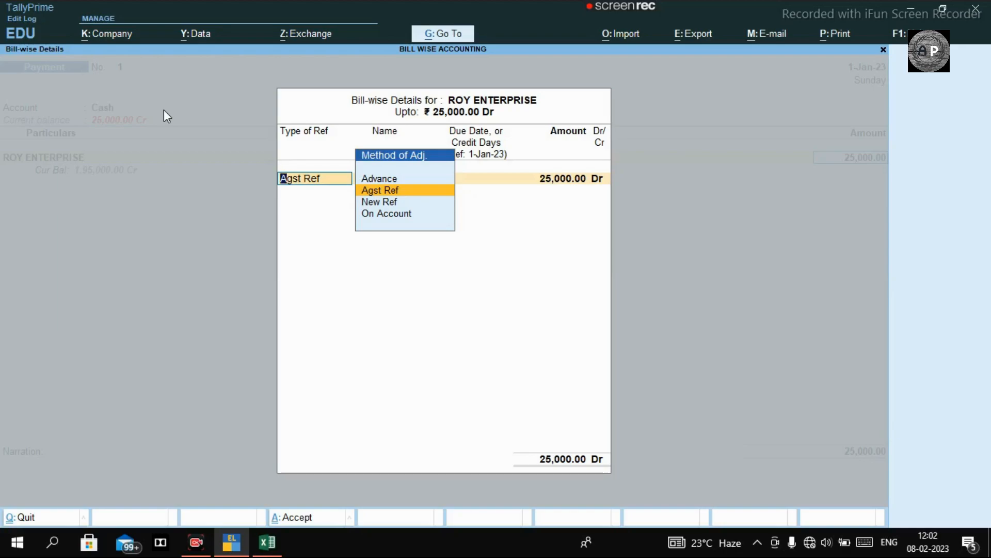
{"action": "key", "text": "Return"}
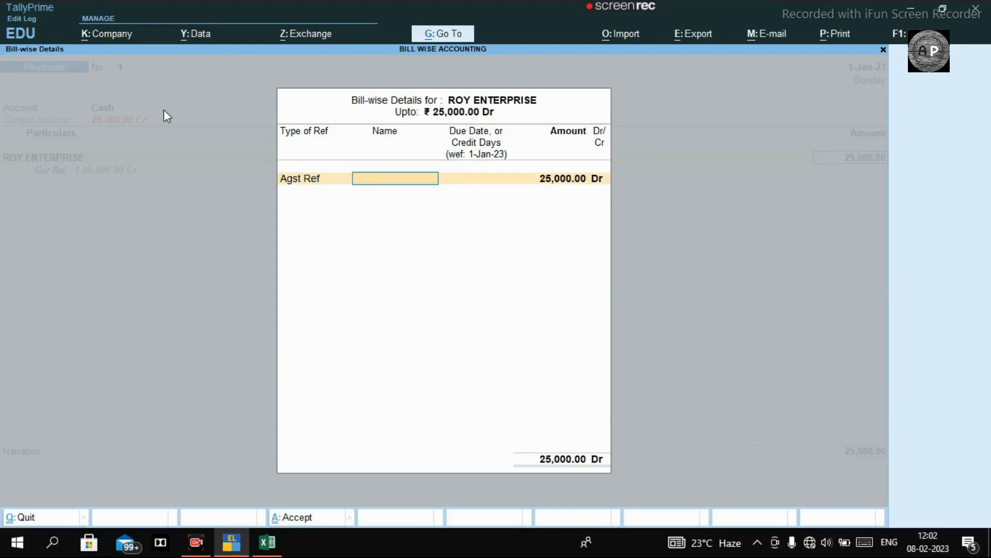
{"action": "type", "text": "100"}
{"action": "key", "text": "Return"}
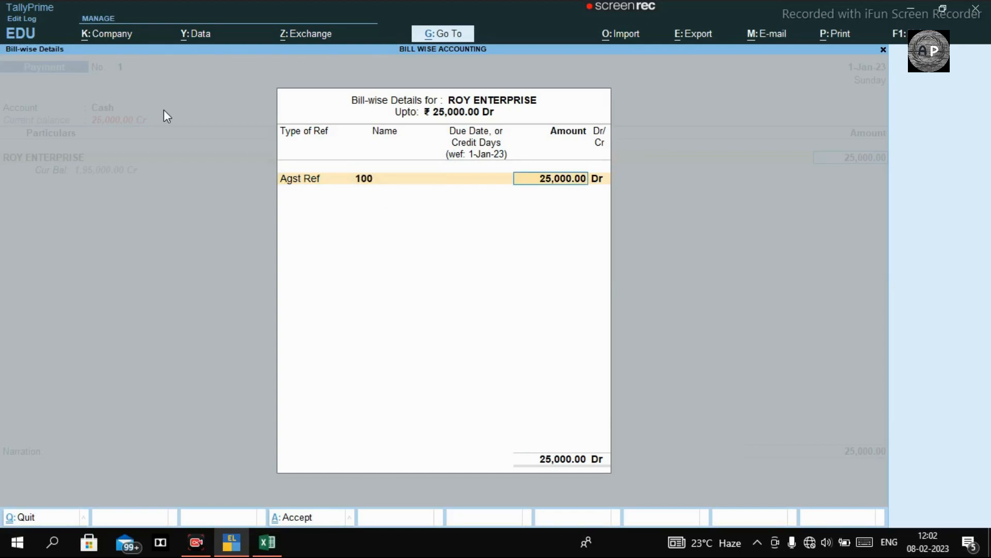
{"action": "key", "text": "Return"}
{"action": "key", "text": "Return"}
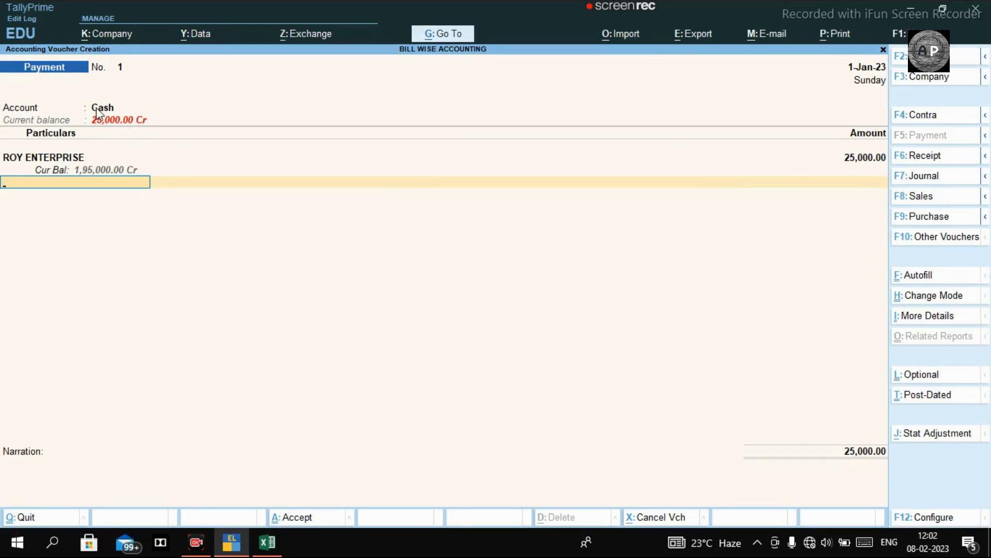
{"action": "key", "text": "ctrl+a"}
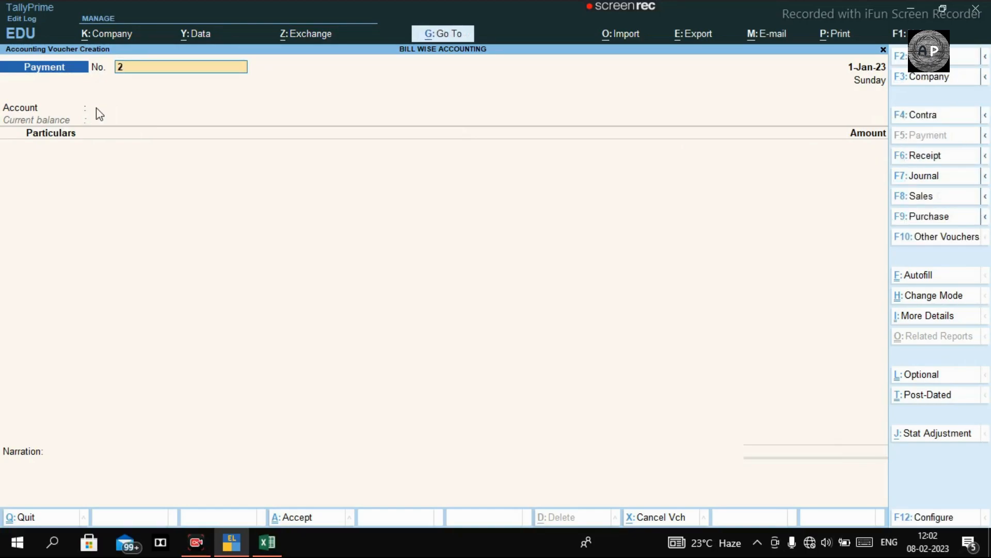
Start receipt voucher 1 dated 1-Jan-23 with Cash as the account and NAIHATI NEW SHOP PVT. LTD. as the paying party.
{"action": "left_click", "coordinate": [937, 159]}
{"action": "key", "text": "Return"}
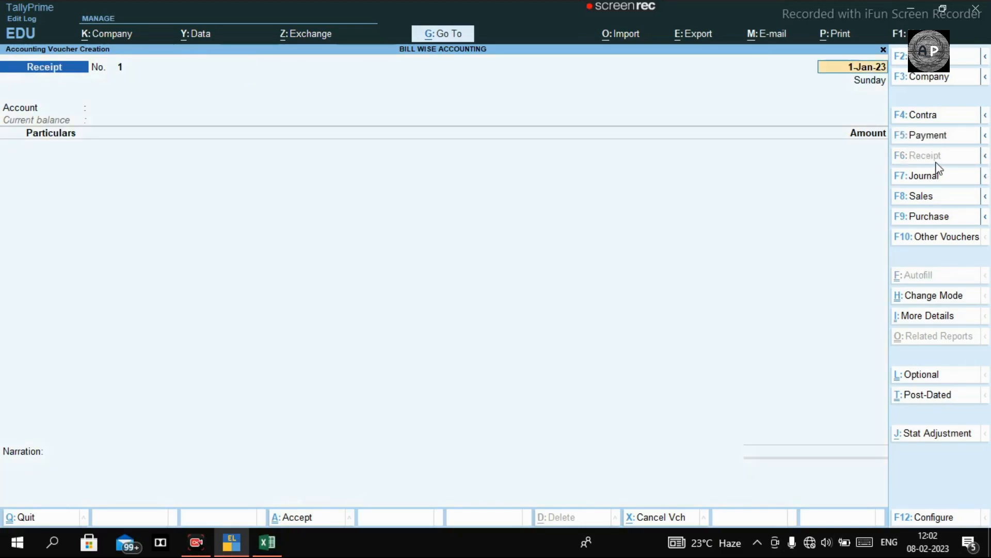
{"action": "key", "text": "Return"}
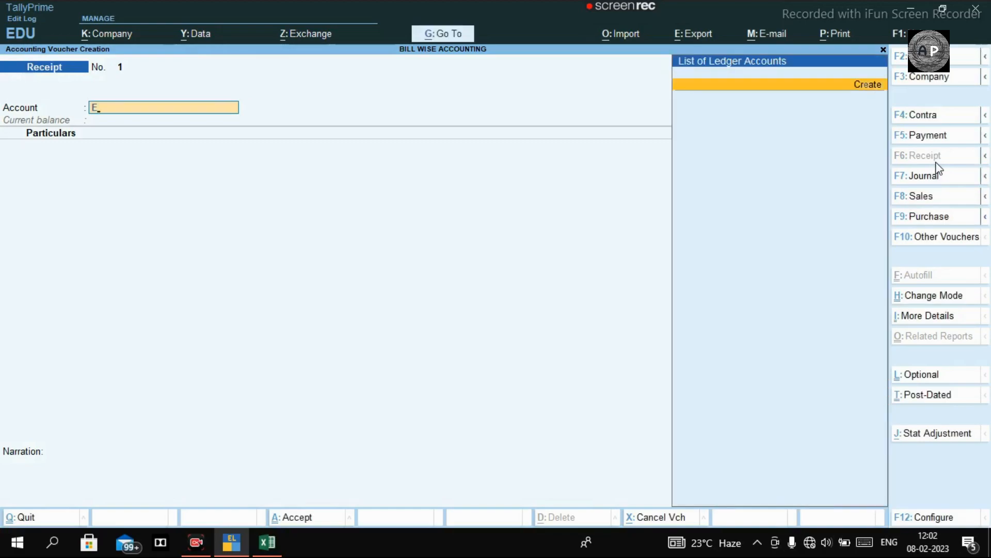
{"action": "type", "text": "CASH"}
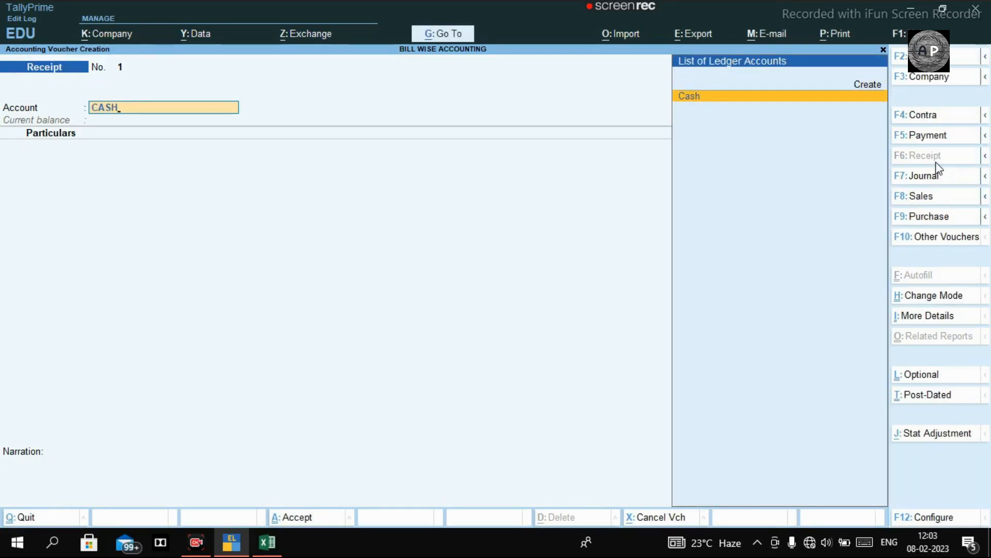
{"action": "key", "text": "Return"}
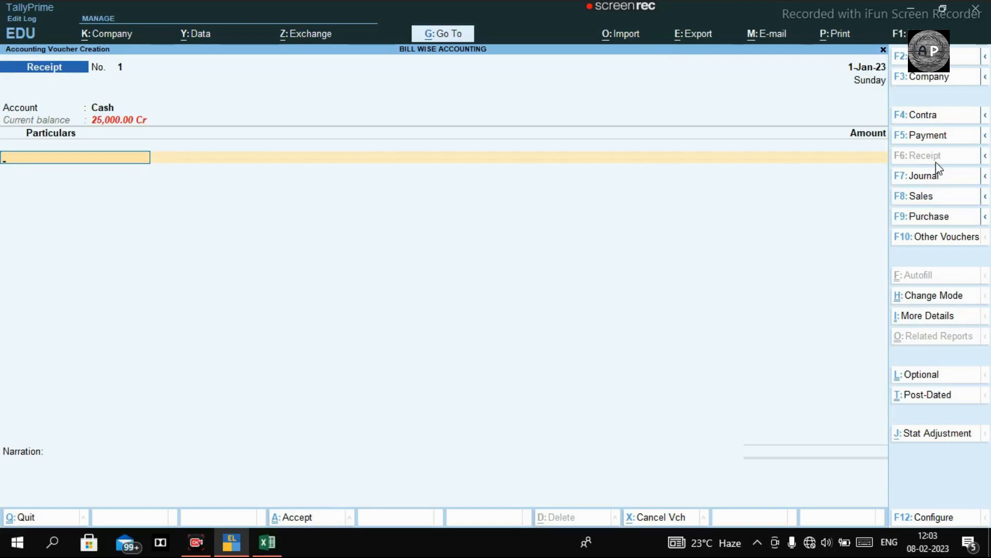
{"action": "type", "text": "new"}
{"action": "key", "text": "Return"}
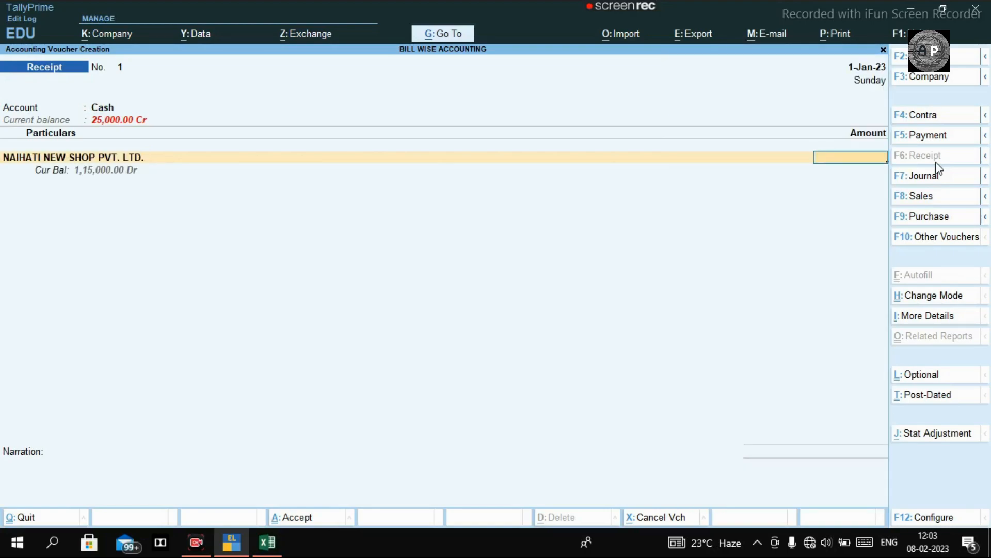
Enter a receipt of 30,000 allocated as Agst Ref to bill 101, and save the receipt voucher.
{"action": "type", "text": "30000"}
{"action": "key", "text": "Return"}
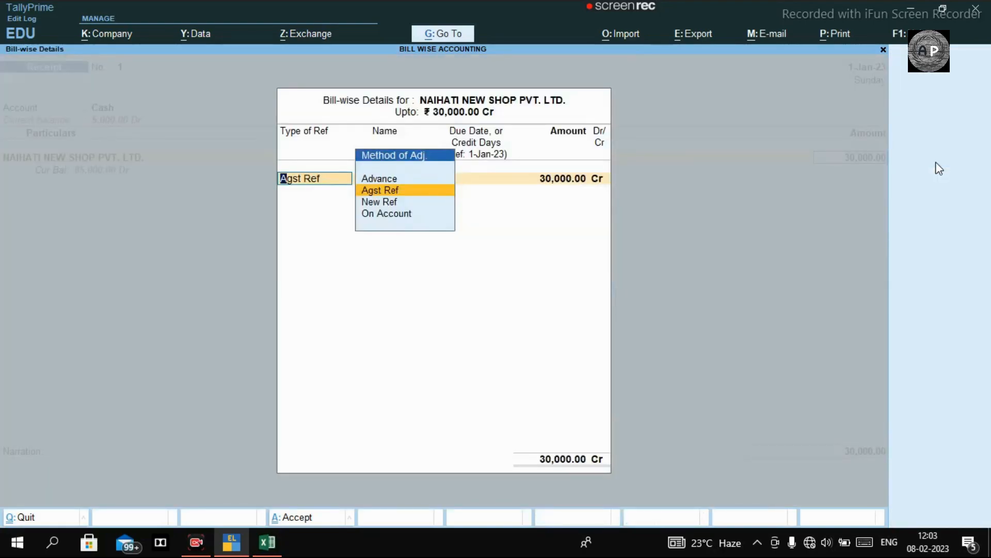
{"action": "key", "text": "Return"}
{"action": "type", "text": "101"}
{"action": "key", "text": "Return"}
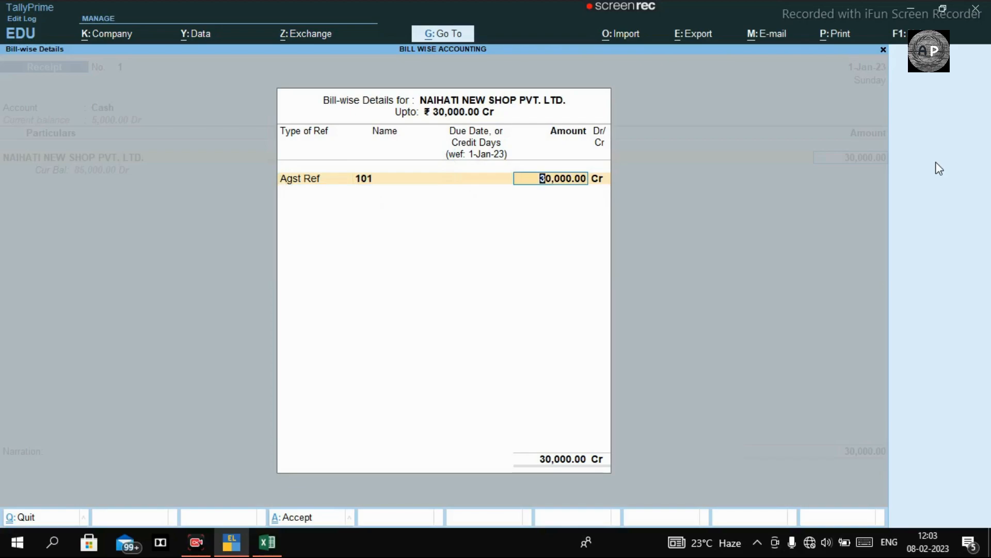
{"action": "key", "text": "Return"}
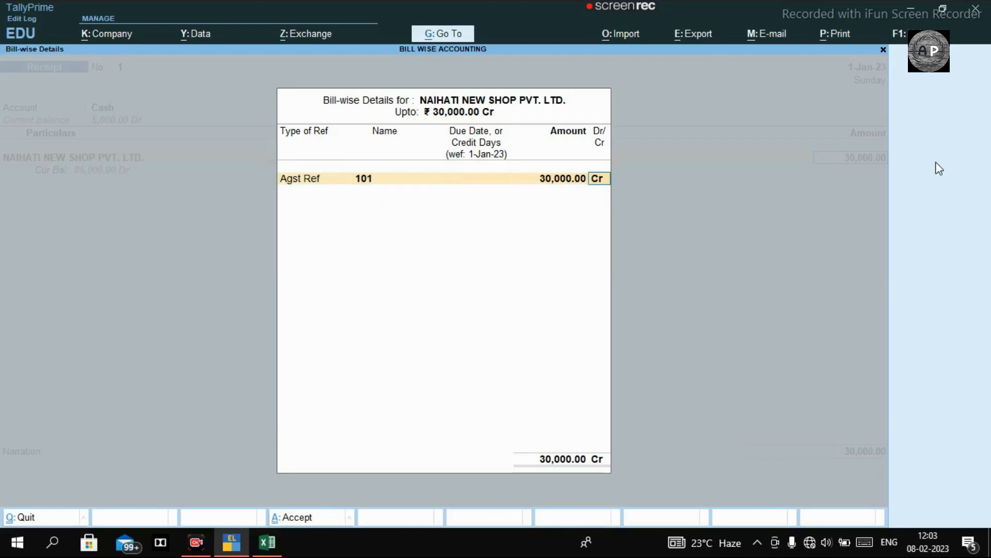
{"action": "key", "text": "Return"}
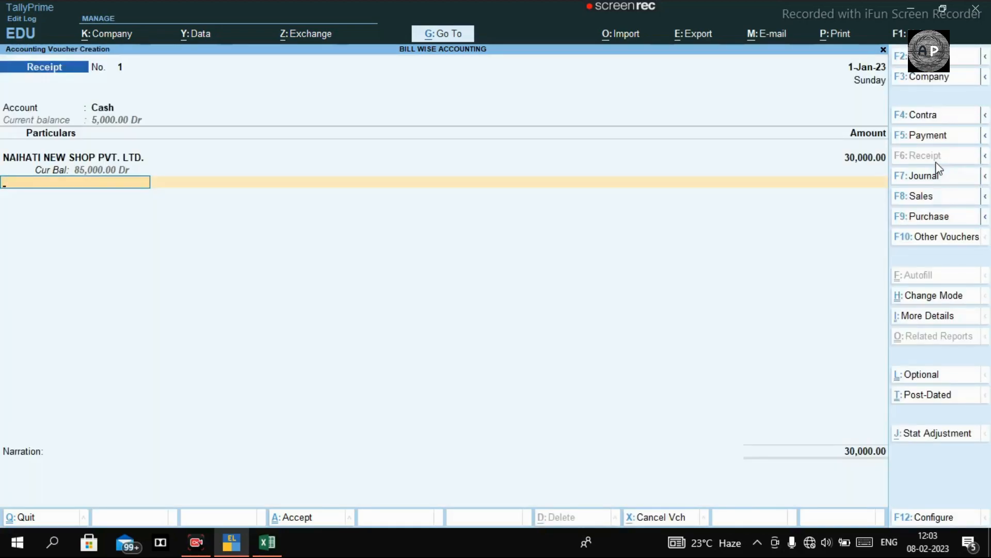
{"action": "key", "text": "ctrl"}
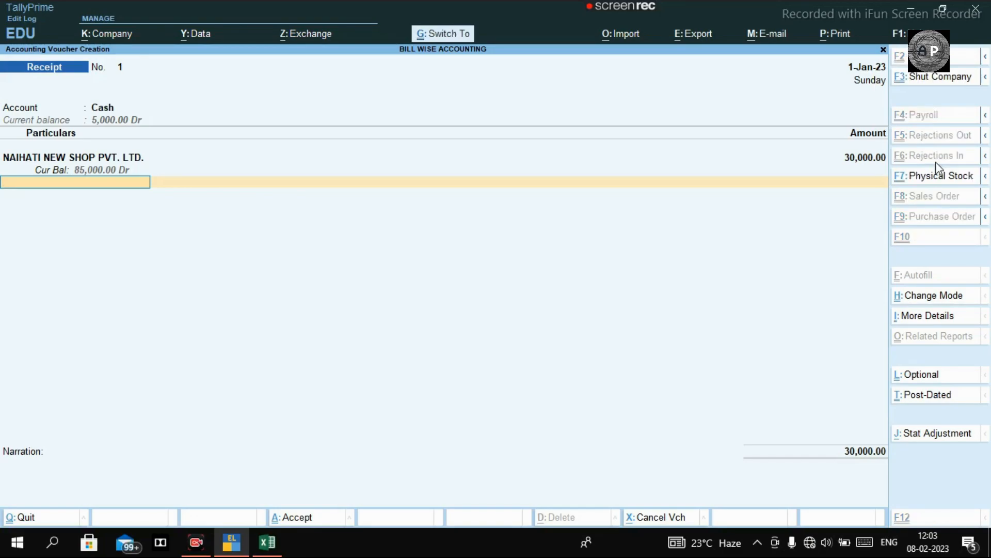
{"action": "key", "text": "ctrl+a"}
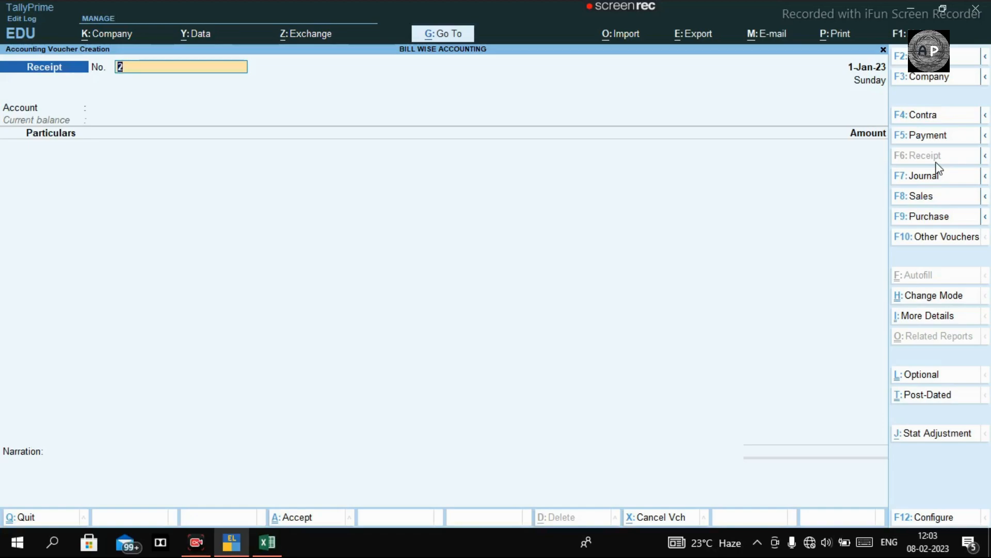
Begin receipt voucher 2 dated 1-Jan-23 with Cash as the account.
{"action": "key", "text": "Return"}
{"action": "key", "text": "Return"}
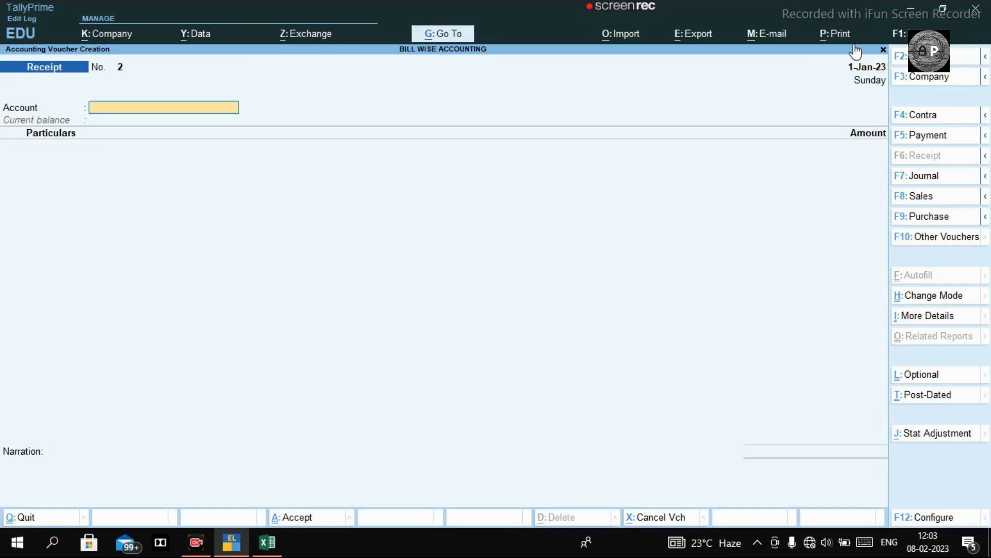
{"action": "type", "text": "CASH"}
{"action": "key", "text": "Return"}
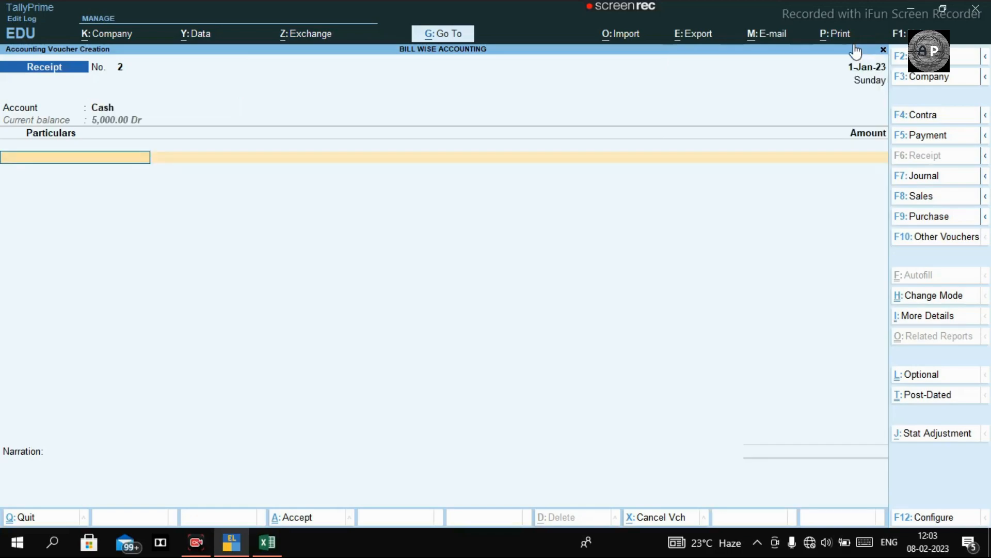
Start a new ledger named BARRACKPORE SHOP under Sundry Debtors with balances maintained bill-by-bill.
{"action": "key", "text": "alt+c"}
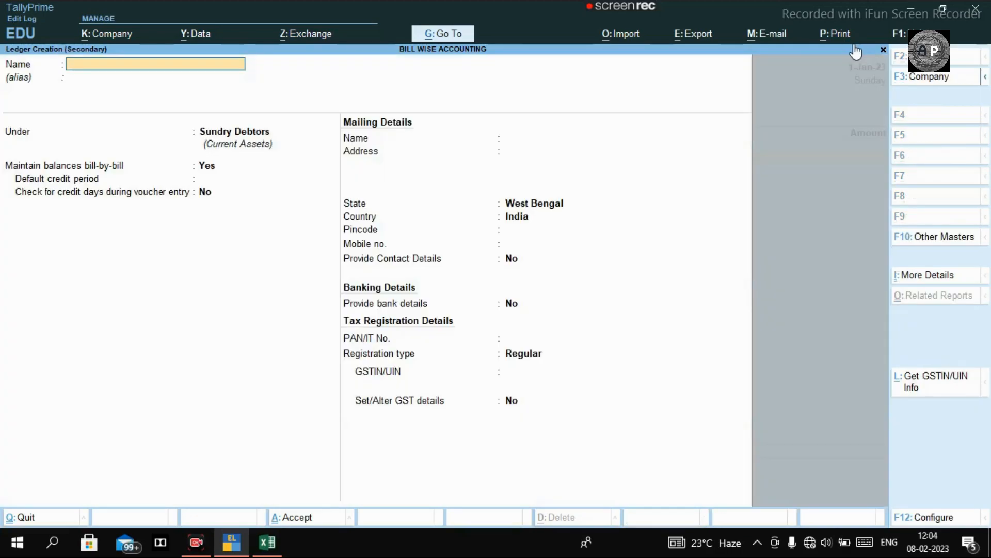
{"action": "type", "text": "BARRACKPORE SHOP"}
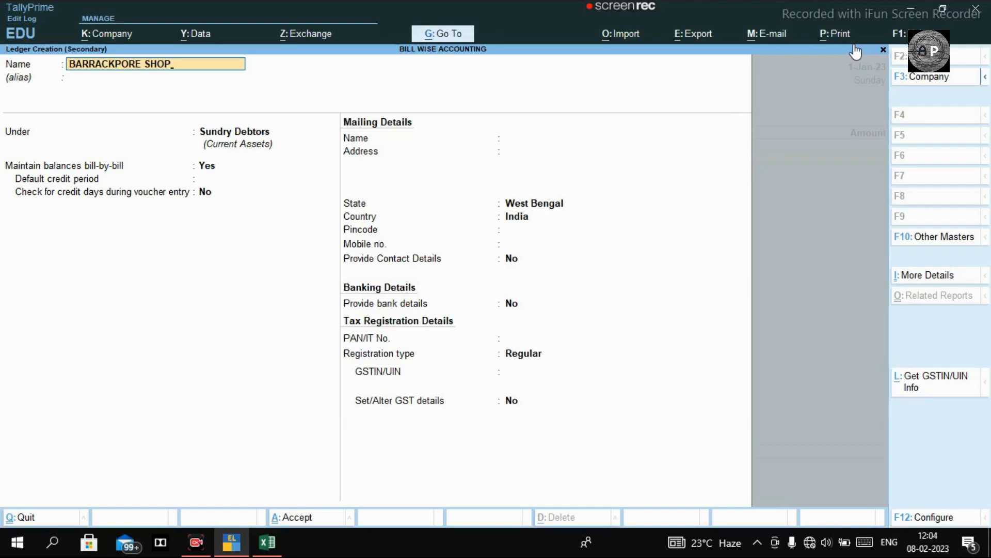
{"action": "key", "text": "Return"}
{"action": "key", "text": "Return"}
{"action": "key", "text": "Return"}
{"action": "key", "text": "Return"}
{"action": "key", "text": "Return"}
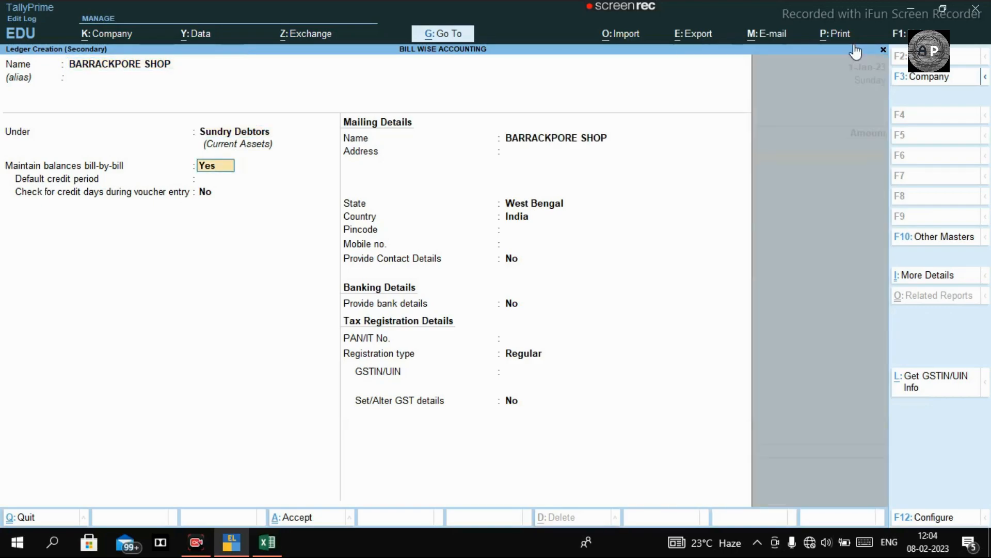
{"action": "key", "text": "Return"}
Set the BARRACKPORE SHOP ledger's registration type to Unregistered and save the ledger.
{"action": "key", "text": "Return"}
{"action": "key", "text": "Return"}
{"action": "key", "text": "Return"}
{"action": "key", "text": "Return"}
{"action": "key", "text": "Return"}
{"action": "key", "text": "Return"}
{"action": "key", "text": "Return"}
{"action": "key", "text": "Return"}
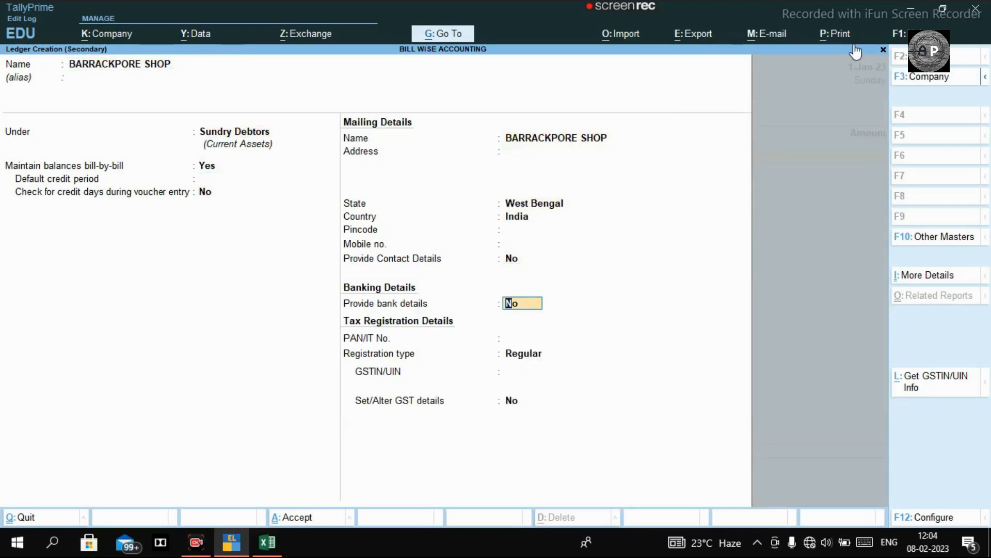
{"action": "key", "text": "Down"}
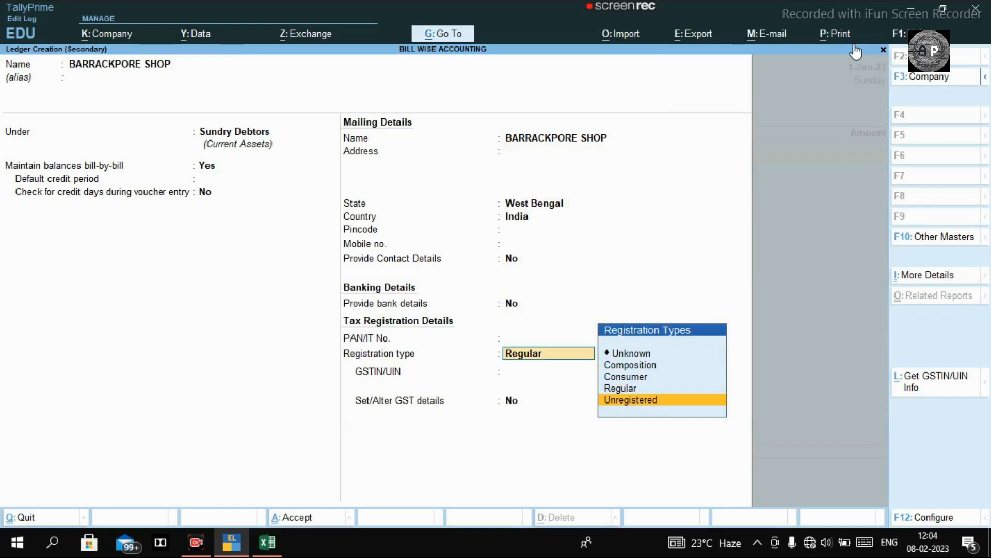
{"action": "key", "text": "Return"}
{"action": "key", "text": "Return"}
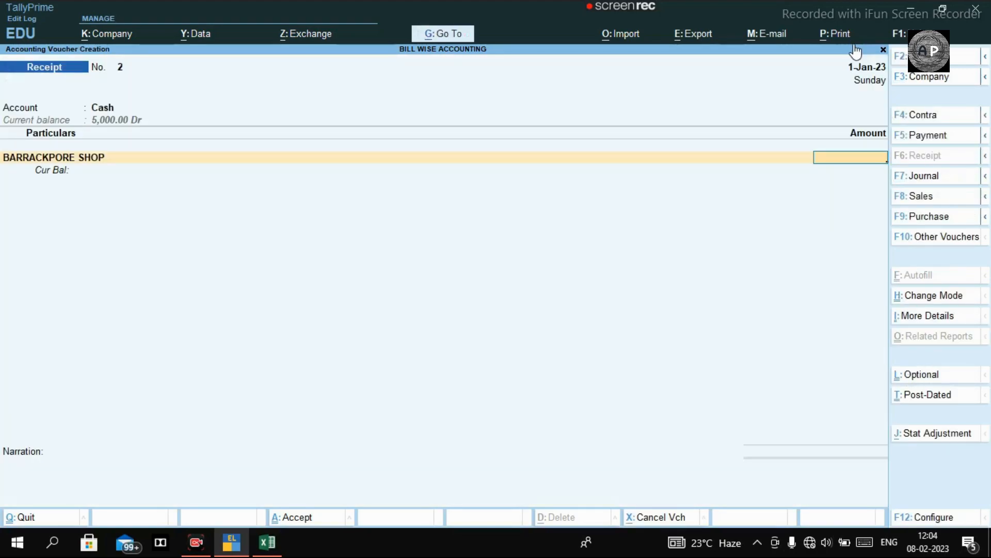
Enter 30,000 as the amount received from BARRACKPORE SHOP.
{"action": "type", "text": "30000"}
{"action": "key", "text": "Return"}
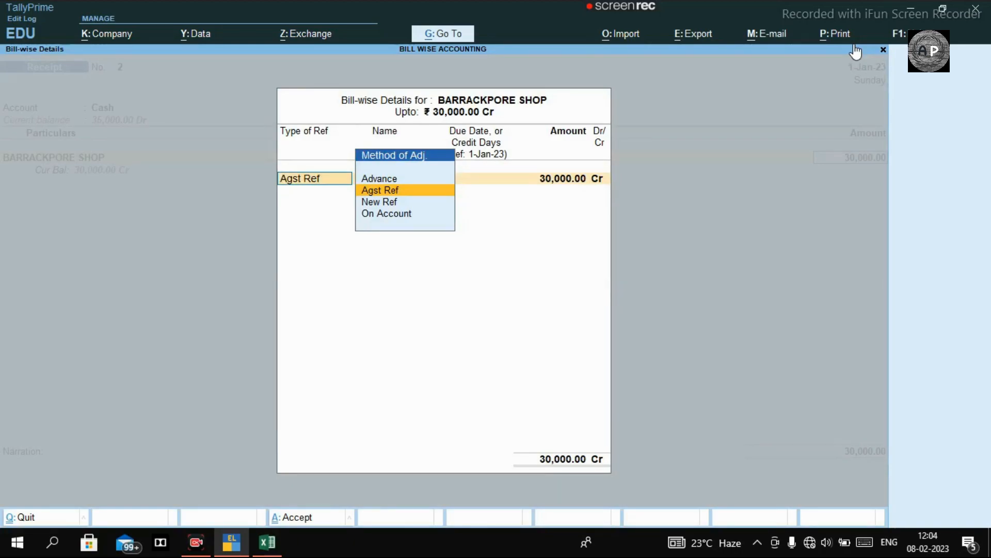
Review the available adjustment methods for the bill-wise details of BARRACKPORE SHOP.
{"action": "key", "text": "Down"}
{"action": "key", "text": "Up"}
{"action": "key", "text": "Up"}
{"action": "key", "text": "Down"}
{"action": "key", "text": "Down"}
{"action": "key", "text": "Up"}
{"action": "key", "text": "Down"}
{"action": "key", "text": "Up"}
{"action": "key", "text": "Up"}
{"action": "key", "text": "Down"}
{"action": "key", "text": "Down"}
{"action": "key", "text": "Down"}
{"action": "key", "text": "Up"}
{"action": "key", "text": "Up"}
{"action": "key", "text": "Up"}
{"action": "key", "text": "Down"}
{"action": "key", "text": "Down"}
{"action": "key", "text": "Down"}
{"action": "key", "text": "Up"}
{"action": "key", "text": "Up"}
{"action": "key", "text": "Up"}
{"action": "key", "text": "Down"}
{"action": "key", "text": "Down"}
{"action": "key", "text": "Down"}
{"action": "key", "text": "Up"}
{"action": "key", "text": "Up"}
Allocate the full 30,000 as an Advance with reference name 2, and save the receipt voucher.
{"action": "key", "text": "Up"}
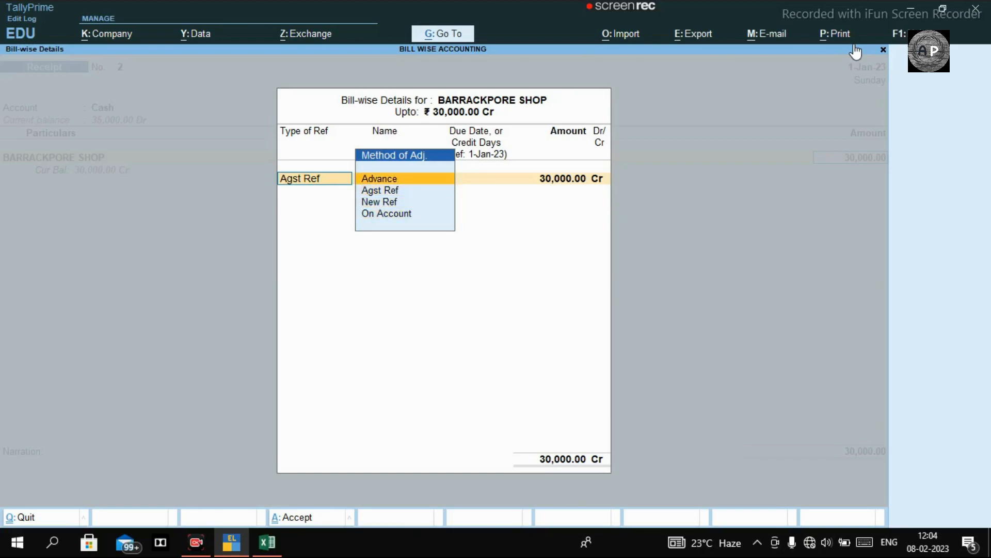
{"action": "key", "text": "Return"}
{"action": "key", "text": "Return"}
{"action": "key", "text": "Return"}
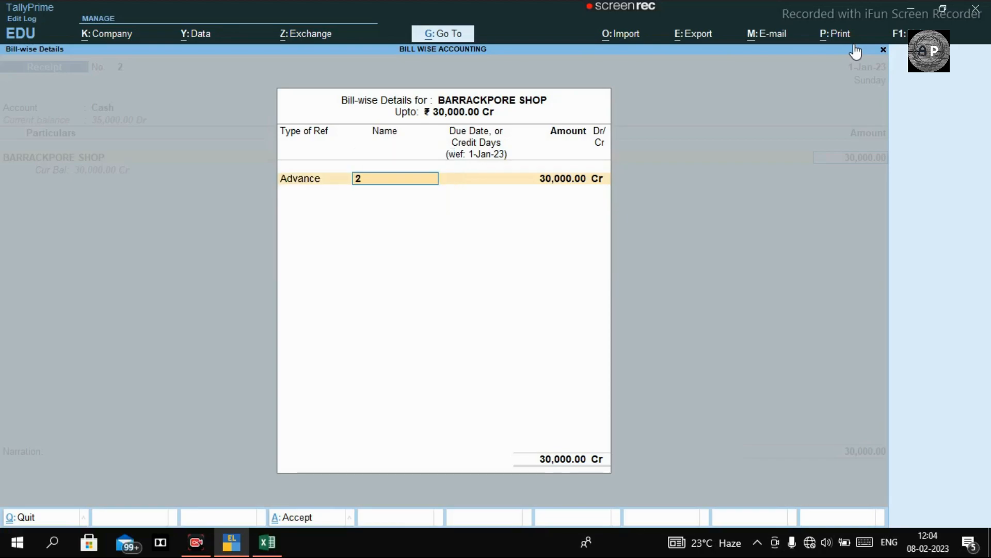
{"action": "key", "text": "Return"}
{"action": "key", "text": "Return"}
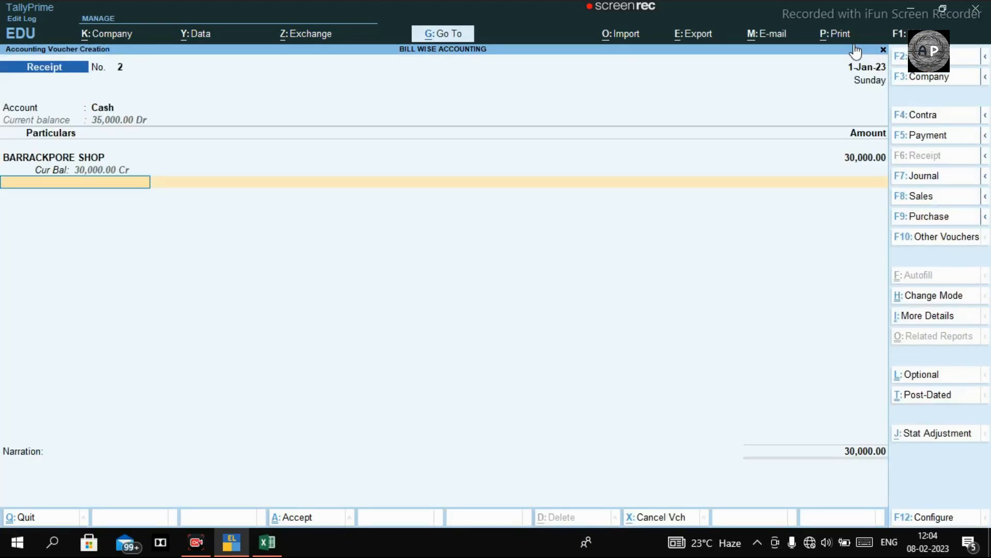
{"action": "key", "text": "ctrl+a"}
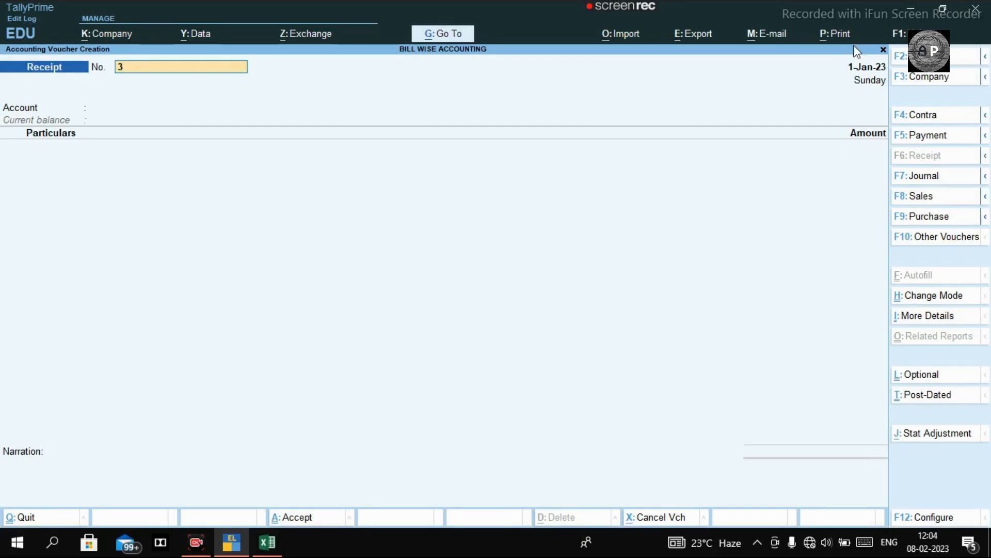
Begin payment voucher 2 dated 1-Jan-23 with Cash as the account.
{"action": "left_click", "coordinate": [928, 135]}
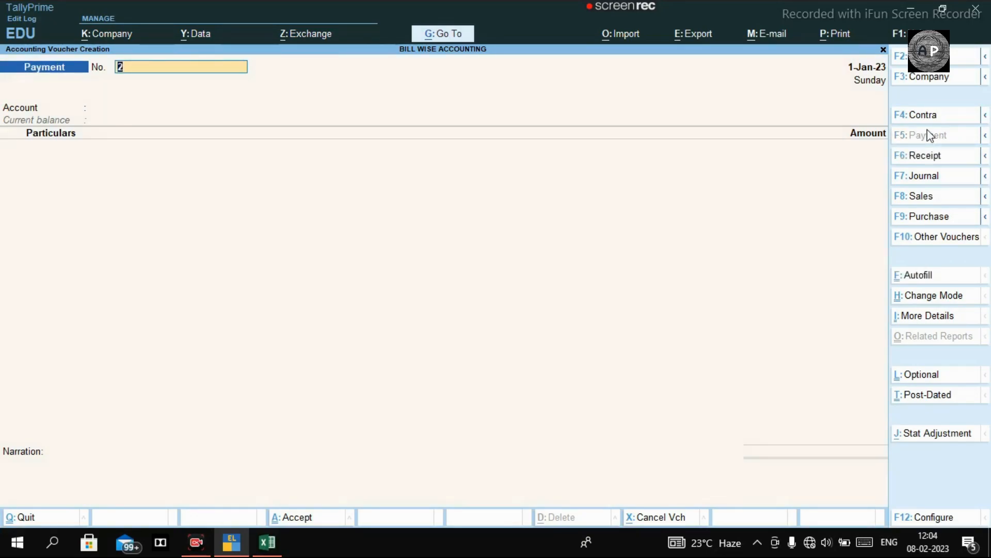
{"action": "key", "text": "Return"}
{"action": "key", "text": "Return"}
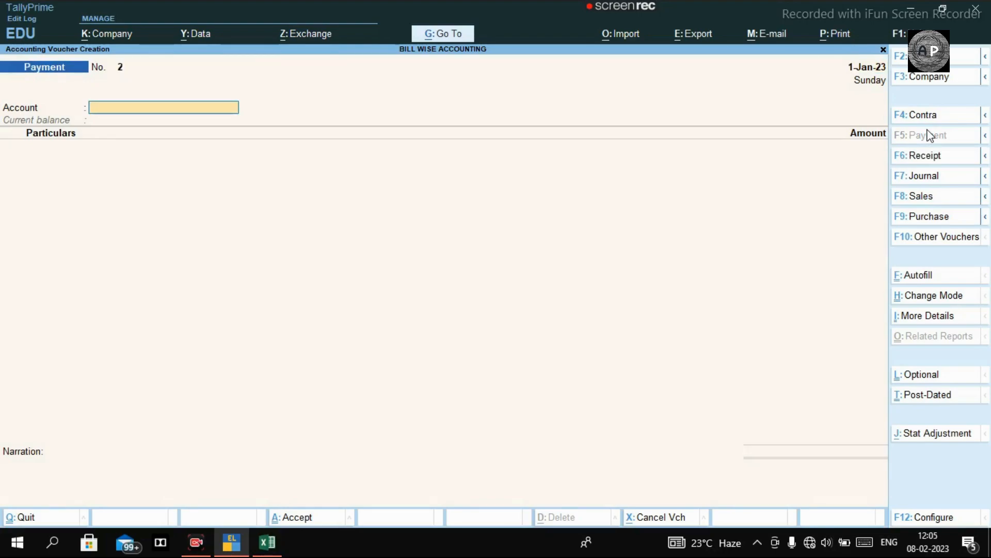
{"action": "type", "text": "CASH"}
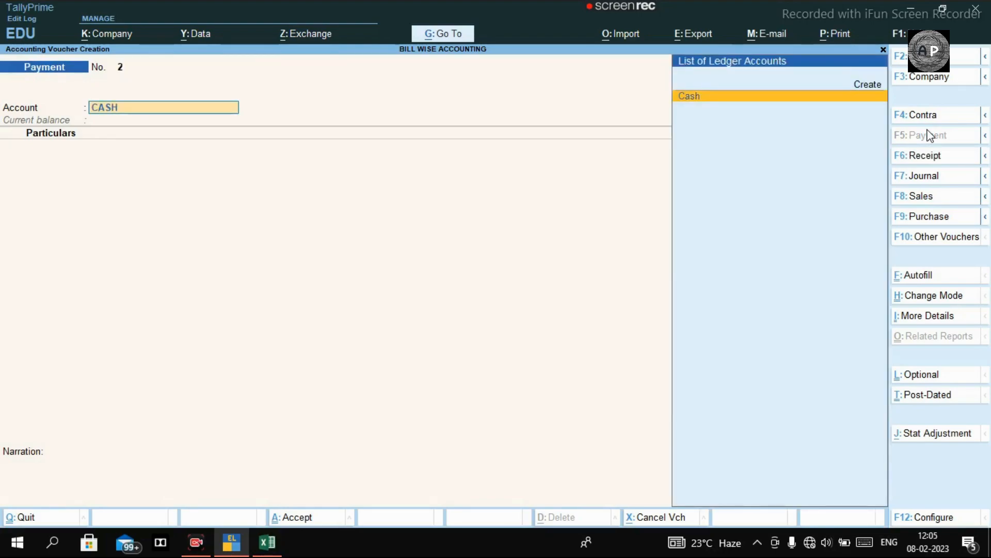
{"action": "key", "text": "Return"}
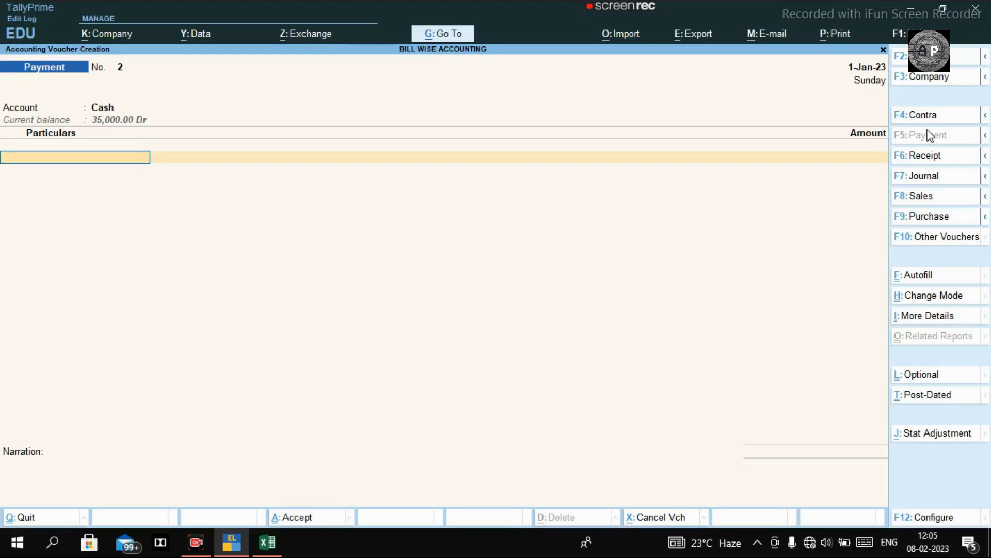
Start a new party ledger named KALYANI SHOP under Sundry Creditors.
{"action": "key", "text": "alt+c"}
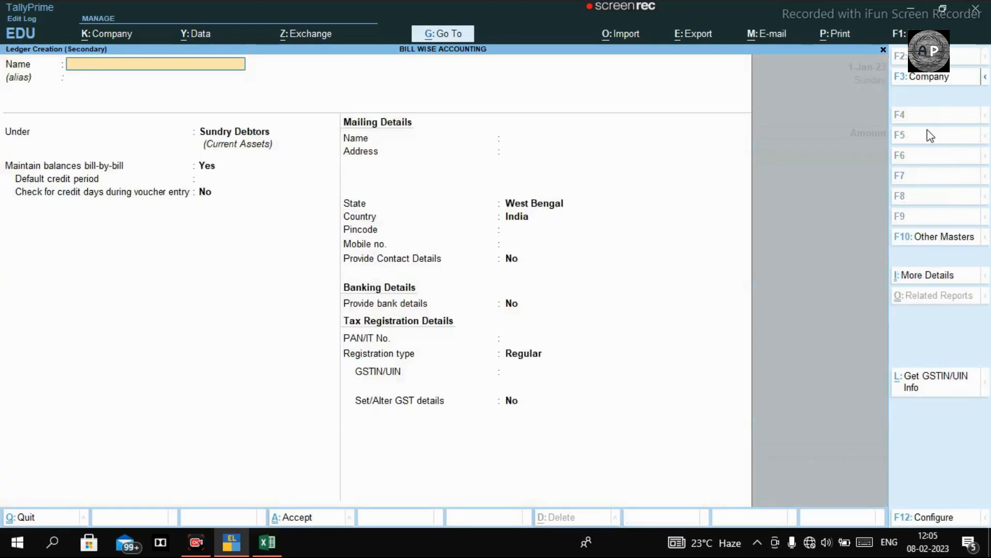
{"action": "type", "text": "KALYANI SHOP"}
{"action": "key", "text": "Return"}
{"action": "key", "text": "Return"}
{"action": "type", "text": "CRE"}
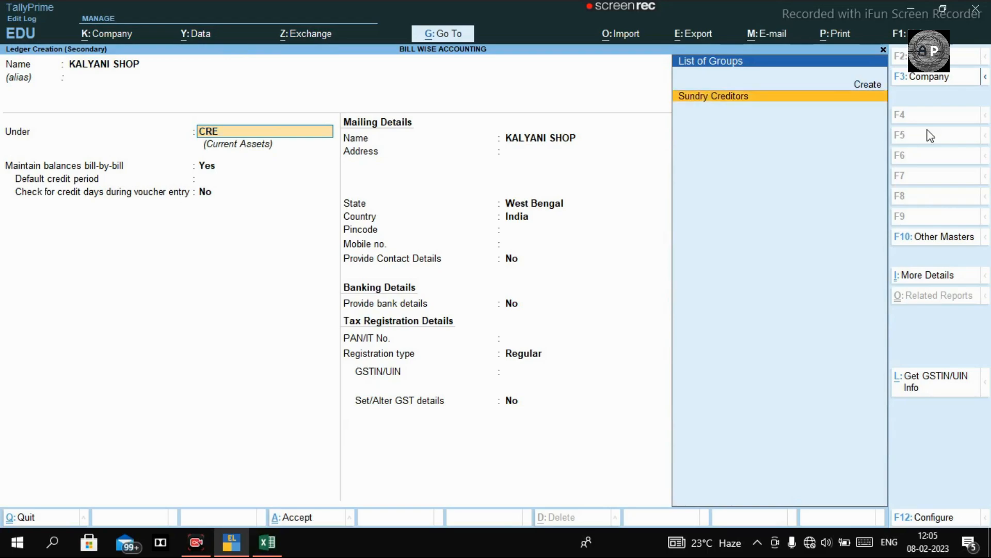
{"action": "key", "text": "Return"}
Keep bill-by-bill balances on for KALYANI SHOP, set its registration type to Unregistered, and save the ledger.
{"action": "key", "text": "Return"}
{"action": "key", "text": "Return"}
{"action": "key", "text": "Return"}
{"action": "key", "text": "Return"}
{"action": "key", "text": "Return"}
{"action": "key", "text": "Return"}
{"action": "key", "text": "Return"}
{"action": "key", "text": "Return"}
{"action": "key", "text": "Return"}
{"action": "key", "text": "Down"}
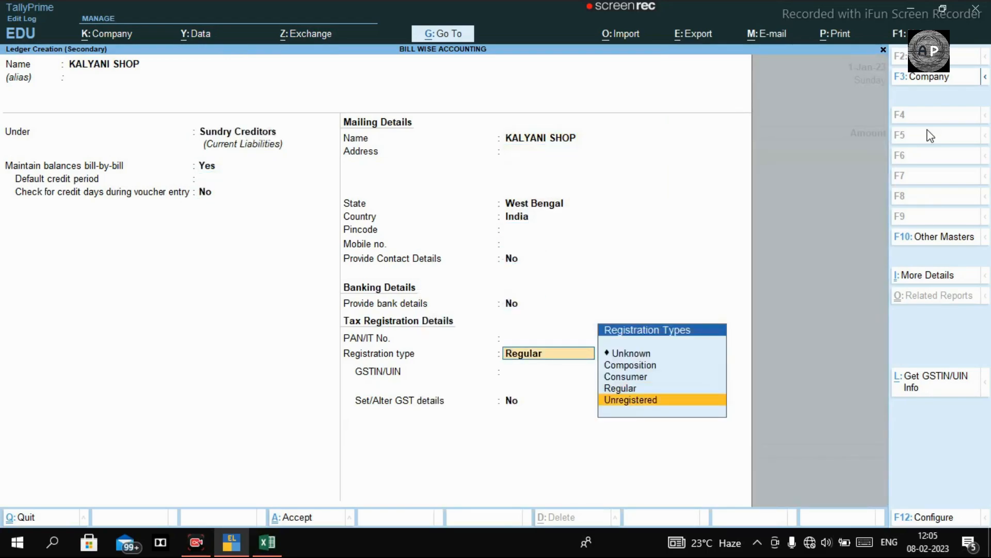
{"action": "key", "text": "Return"}
{"action": "key", "text": "ctrl+a"}
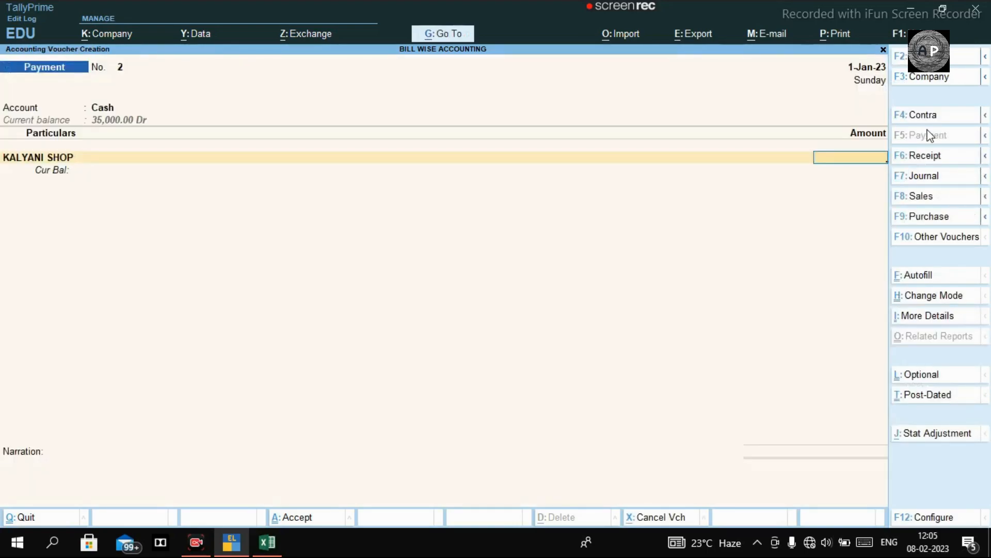
Enter a payment of 25,000 to KALYANI SHOP allocated as an Advance, and save the payment voucher.
{"action": "type", "text": "25000"}
{"action": "key", "text": "Return"}
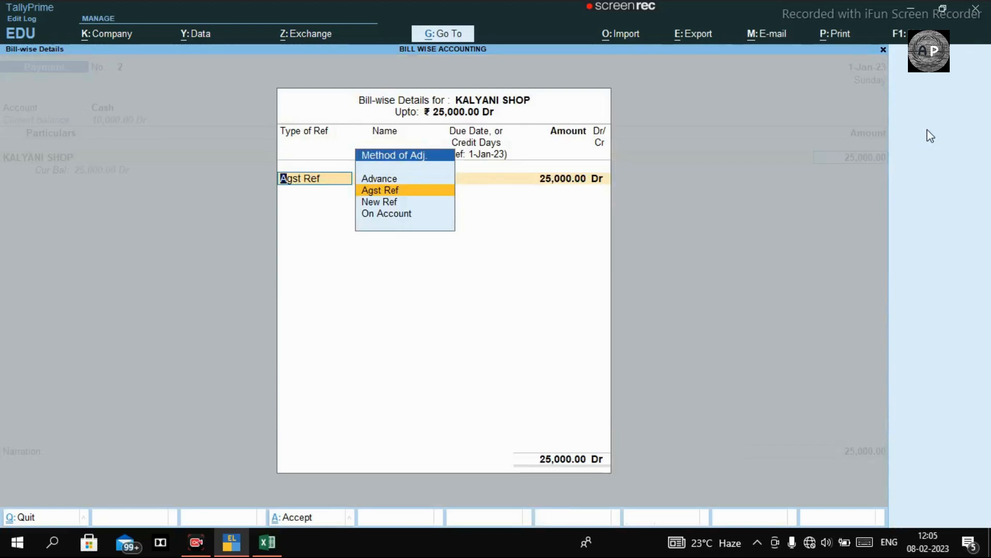
{"action": "key", "text": "Up"}
{"action": "key", "text": "Return"}
{"action": "key", "text": "Return"}
{"action": "key", "text": "Return"}
{"action": "key", "text": "Return"}
{"action": "key", "text": "Return"}
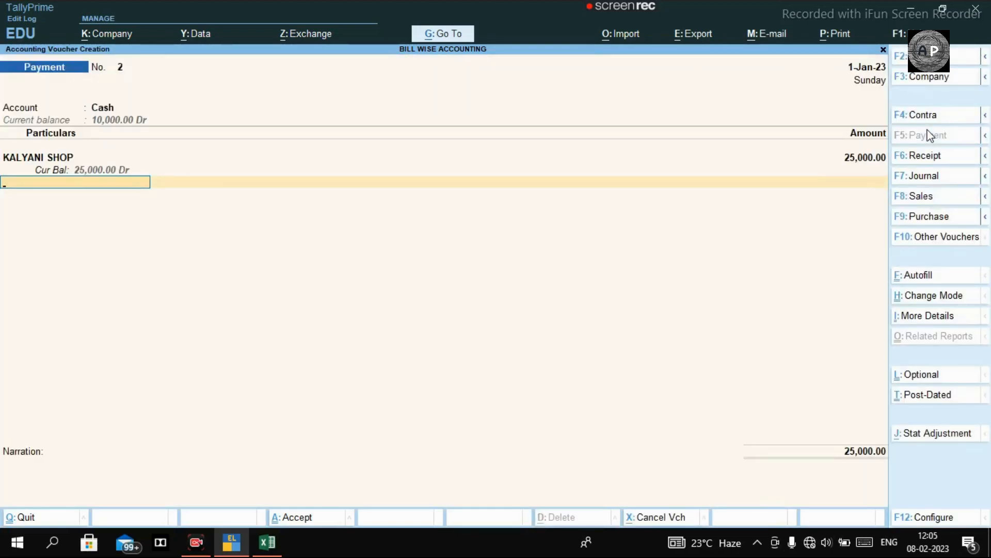
{"action": "key", "text": "ctrl+a"}
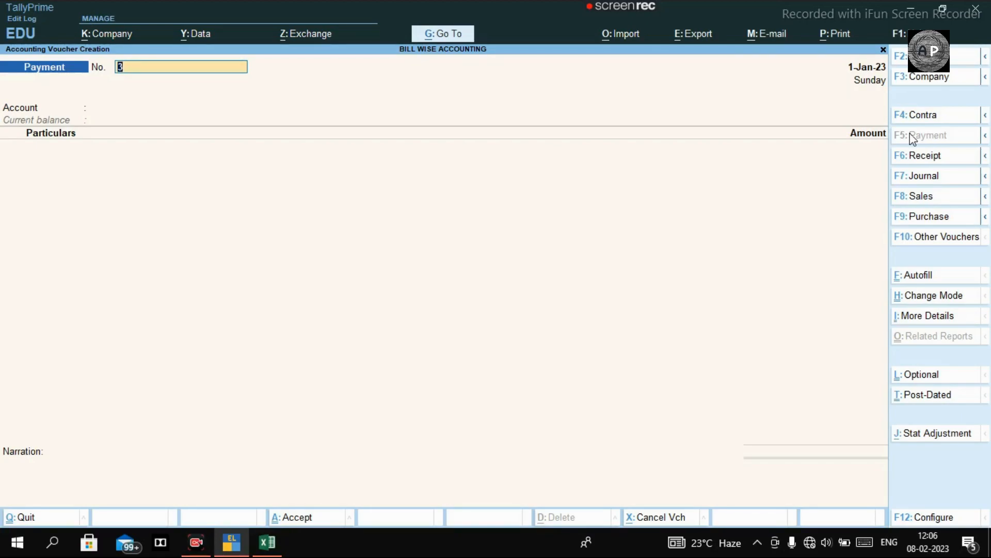
Start receipt voucher 3 dated 1-Jan-23.
{"action": "left_click", "coordinate": [917, 157]}
{"action": "key", "text": "F2"}
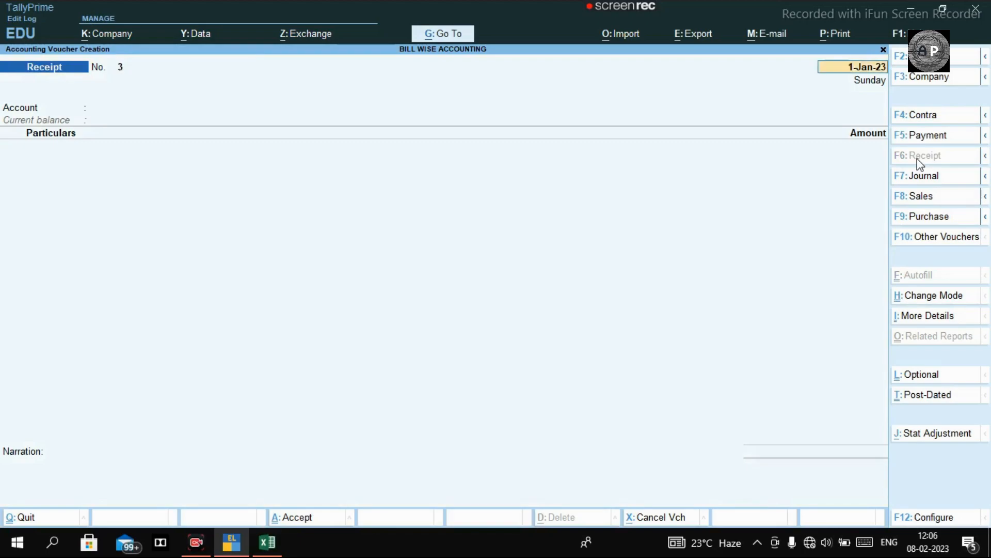
{"action": "key", "text": "Return"}
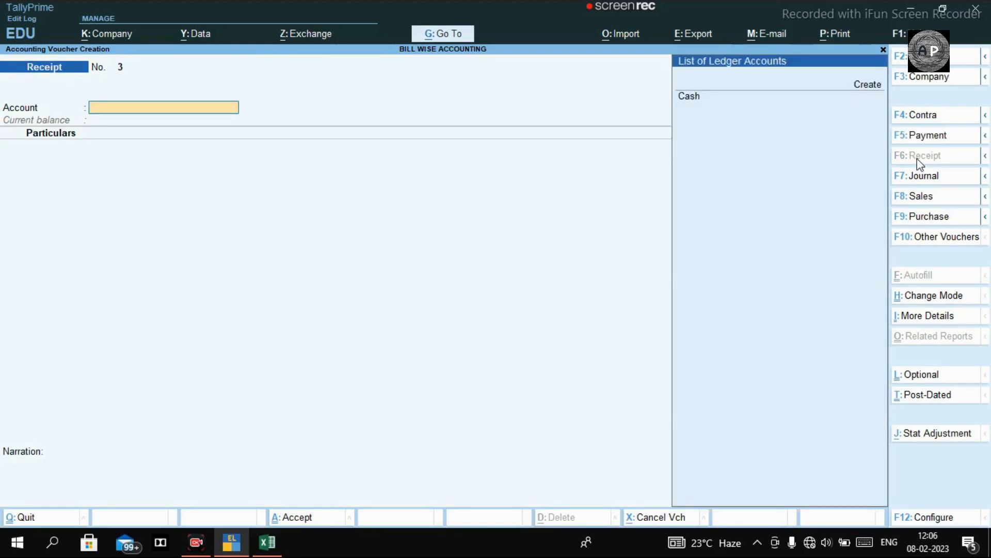
Create a ledger named ICICI BANK under Bank Accounts and use it as the receipt's account.
{"action": "key", "text": "alt+c"}
{"action": "type", "text": "ICICI BANK"}
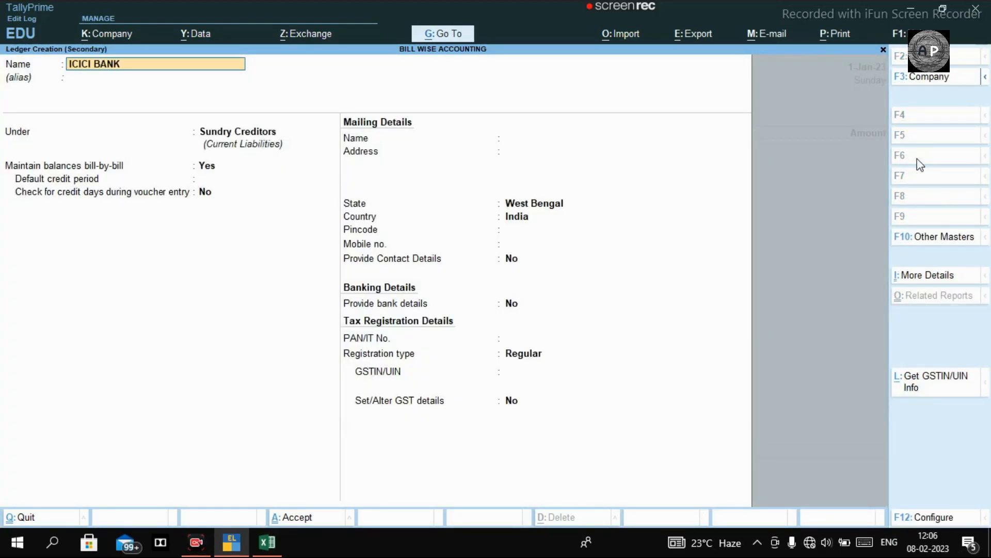
{"action": "key", "text": "Return"}
{"action": "key", "text": "Return"}
{"action": "type", "text": "BANK"}
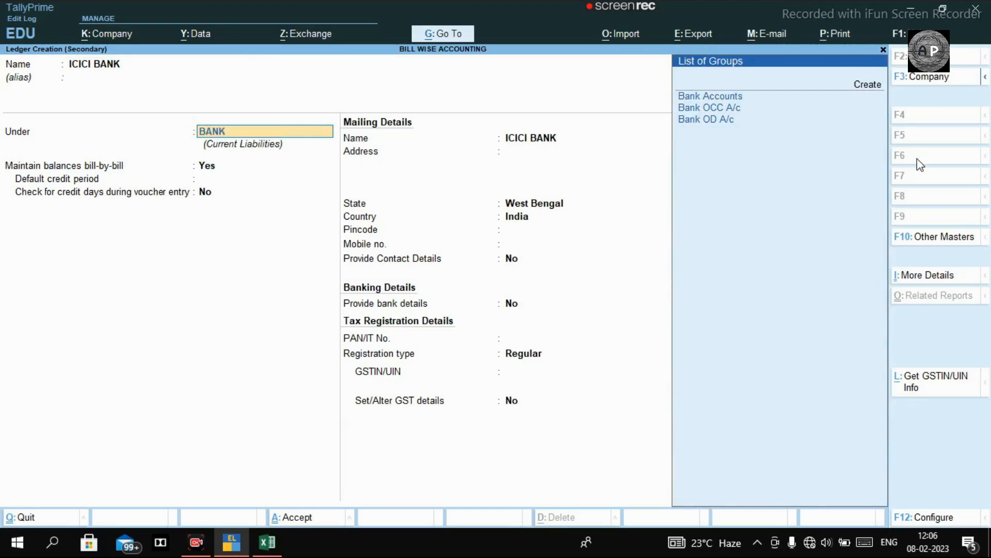
{"action": "key", "text": "Return"}
{"action": "key", "text": "Return"}
{"action": "key", "text": "Return"}
{"action": "key", "text": "Return"}
{"action": "key", "text": "Return"}
{"action": "key", "text": "Return"}
{"action": "key", "text": "Return"}
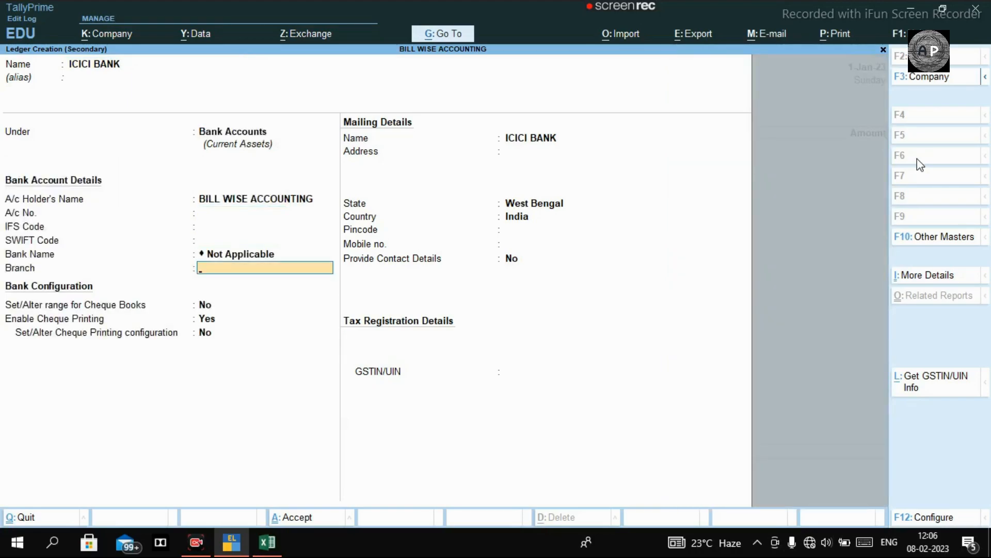
{"action": "key", "text": "ctrl+a"}
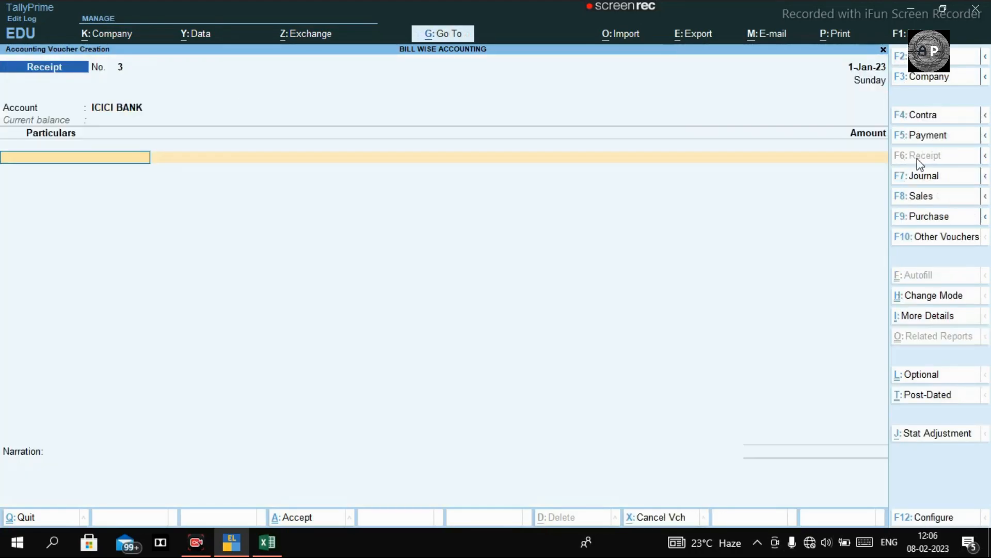
Choose the existing BARRACKPORE SHOP ledger as the paying party in the receipt.
{"action": "key", "text": "alt+c"}
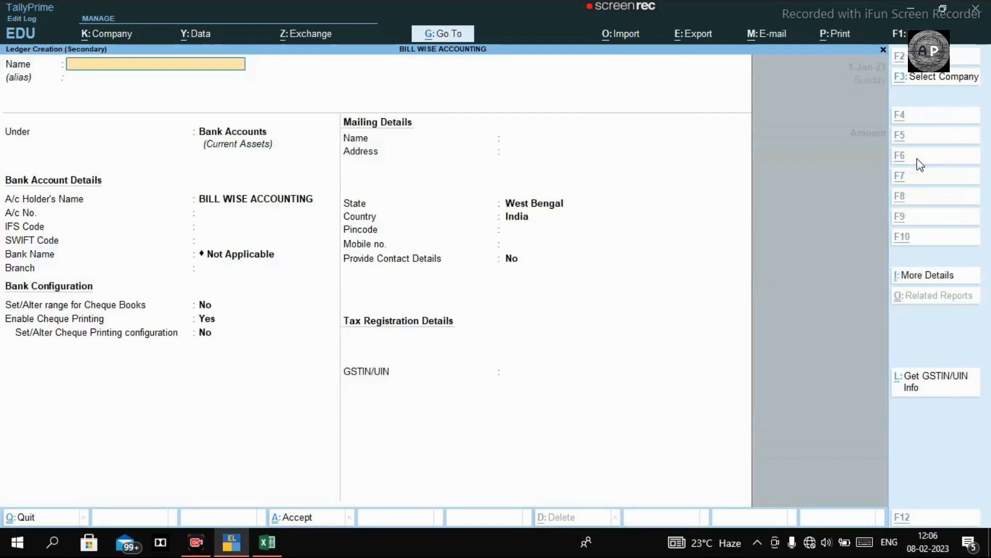
{"action": "key", "text": "Escape"}
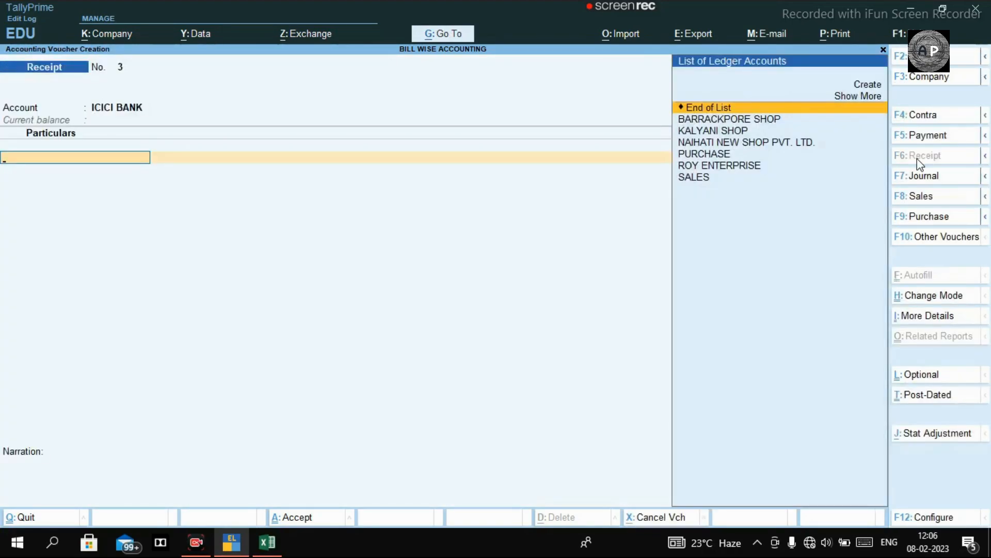
{"action": "key", "text": "Down"}
{"action": "key", "text": "Down"}
{"action": "key", "text": "Down"}
{"action": "key", "text": "Down"}
{"action": "key", "text": "Up"}
{"action": "key", "text": "Up"}
{"action": "key", "text": "Up"}
{"action": "key", "text": "Return"}
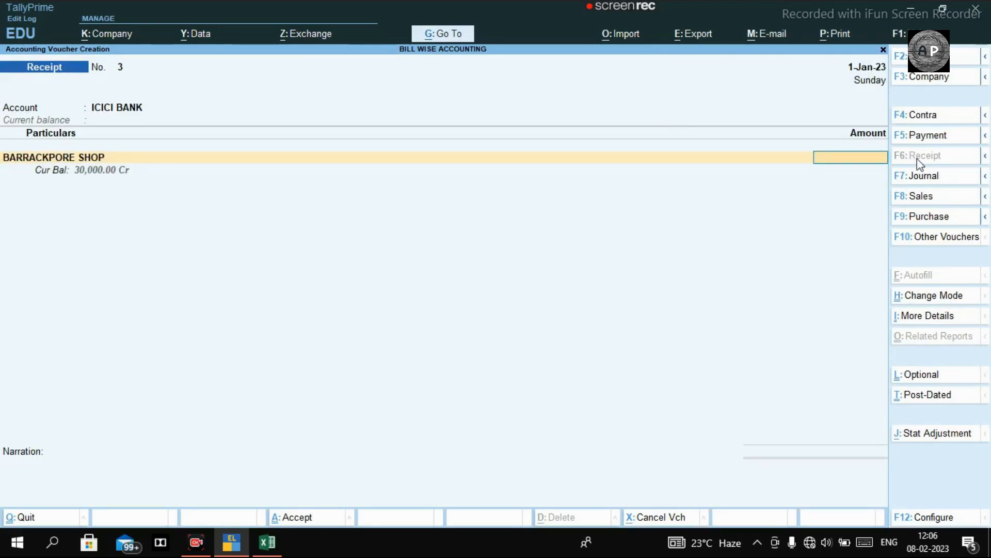
Enter a receipt of 50,000 from BARRACKPORE SHOP, allocated as an Advance with reference name 3.
{"action": "type", "text": "50000"}
{"action": "key", "text": "Return"}
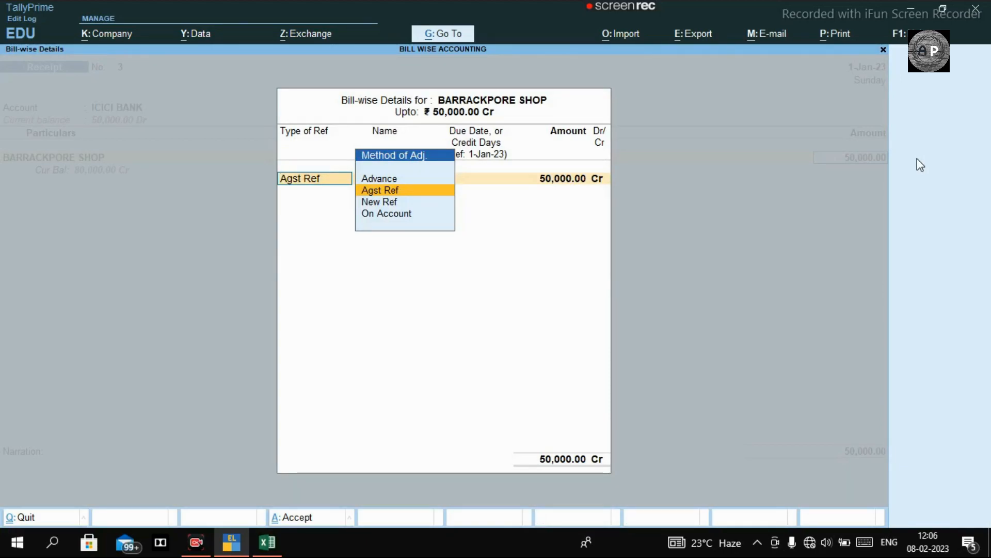
{"action": "key", "text": "Up"}
{"action": "key", "text": "Return"}
{"action": "key", "text": "Return"}
{"action": "key", "text": "Return"}
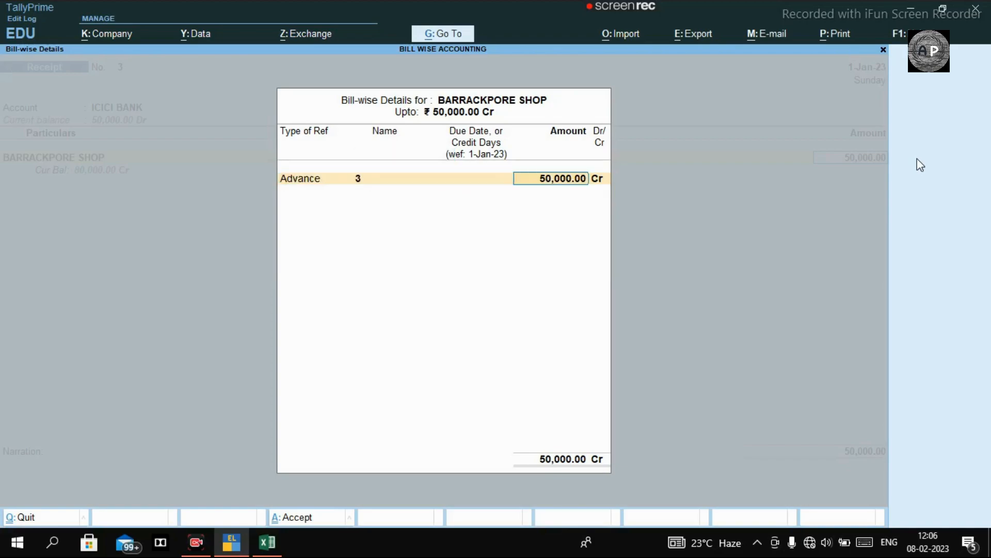
{"action": "key", "text": "Return"}
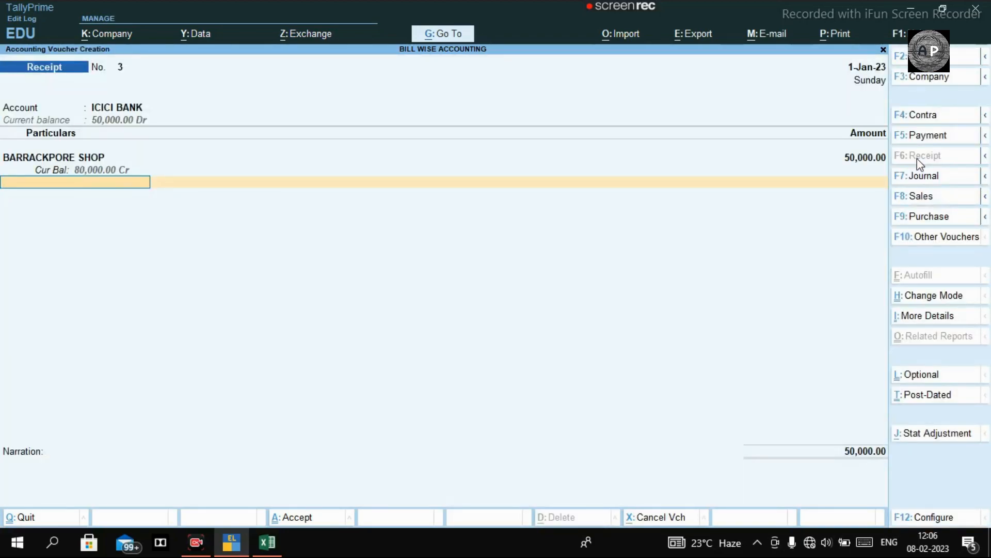
Allocate the ICICI BANK receipt as Cheque/DD with instrument number 000360.
{"action": "key", "text": "Return"}
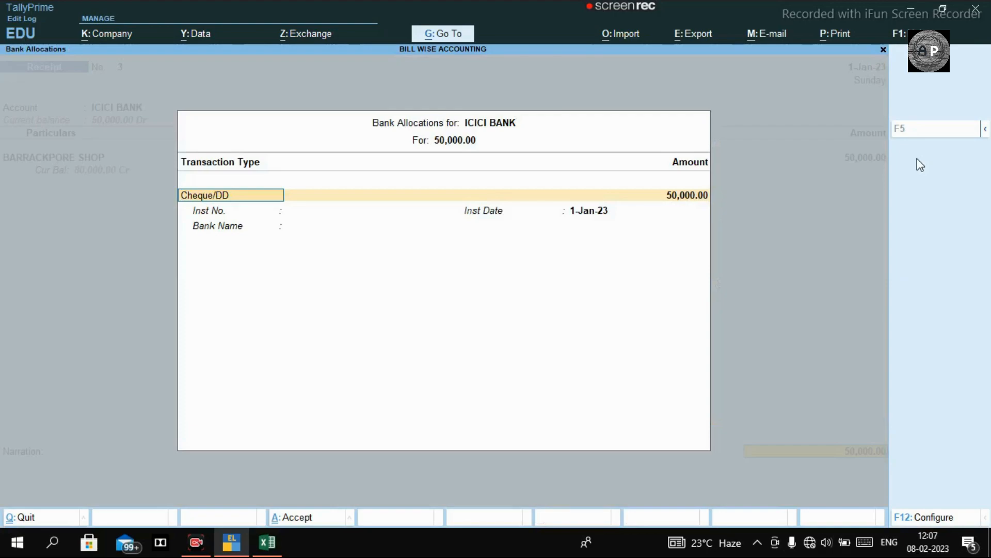
{"action": "key", "text": "Return"}
{"action": "key", "text": "Return"}
{"action": "type", "text": "000360"}
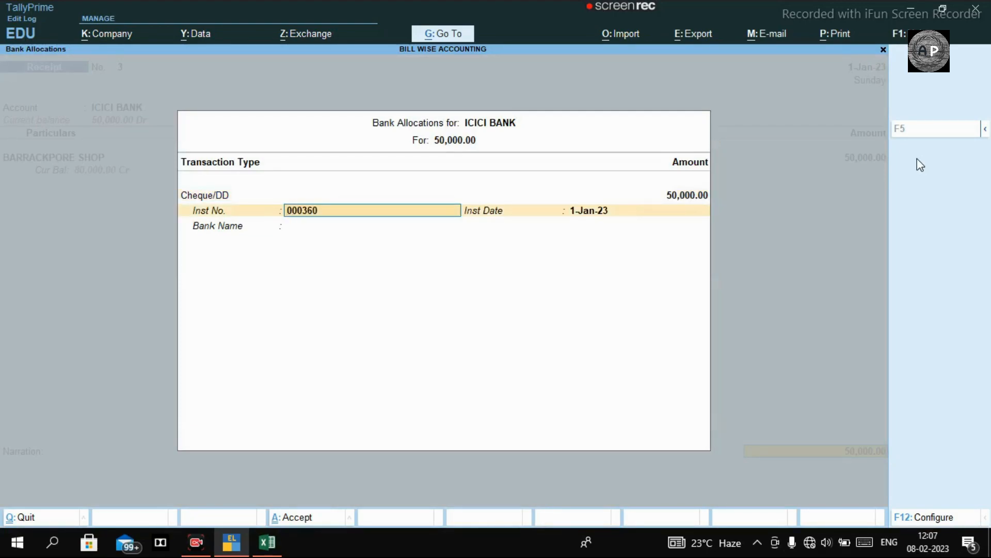
{"action": "key", "text": "Return"}
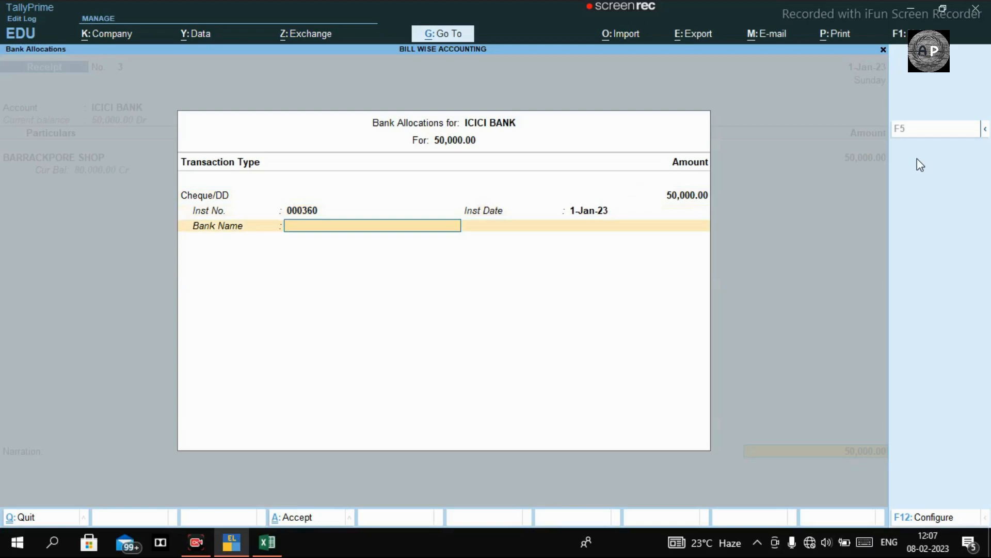
Specify ICICI as the cheque's bank name and save the receipt voucher without a narration.
{"action": "type", "text": "IC"}
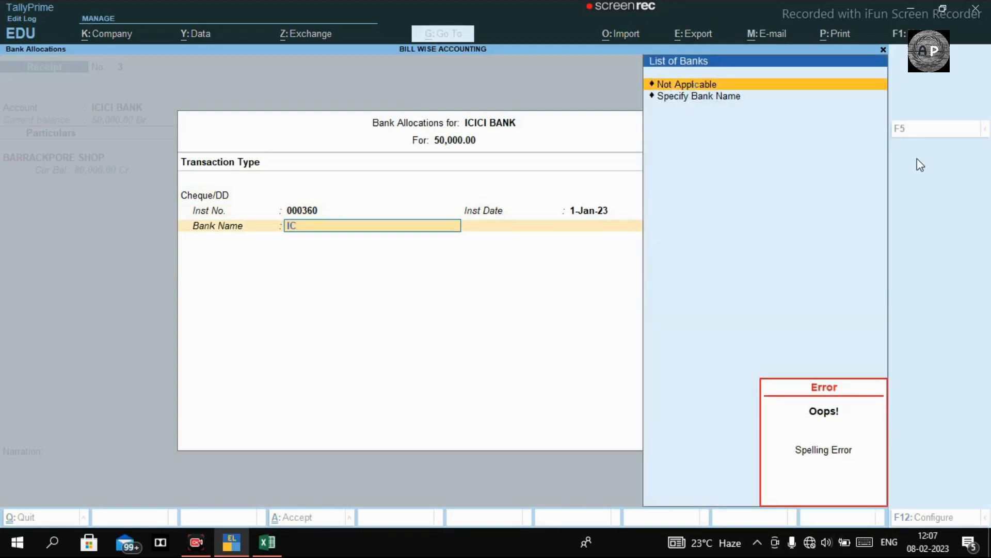
{"action": "key", "text": "Down"}
{"action": "key", "text": "Return"}
{"action": "type", "text": "ICICI"}
{"action": "key", "text": "Return"}
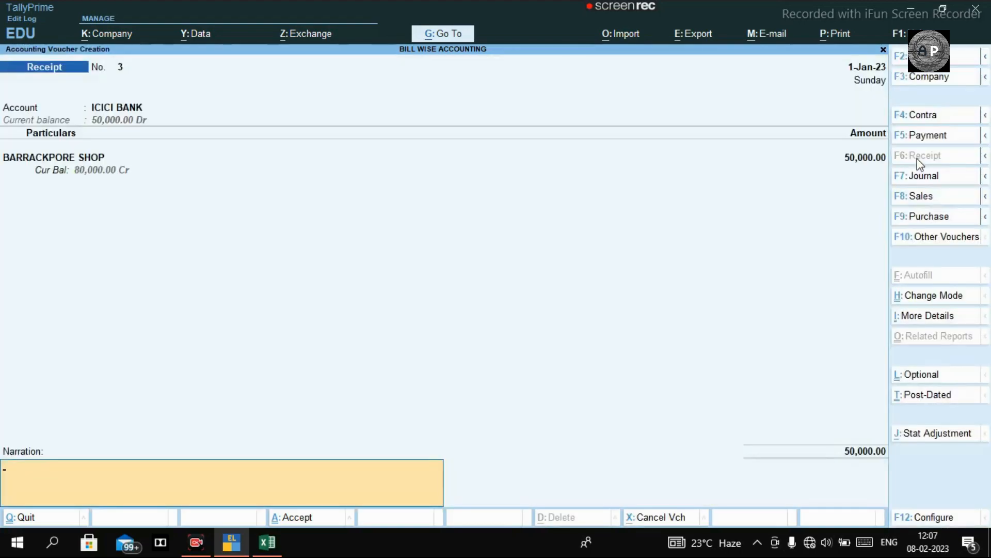
{"action": "key", "text": "Return"}
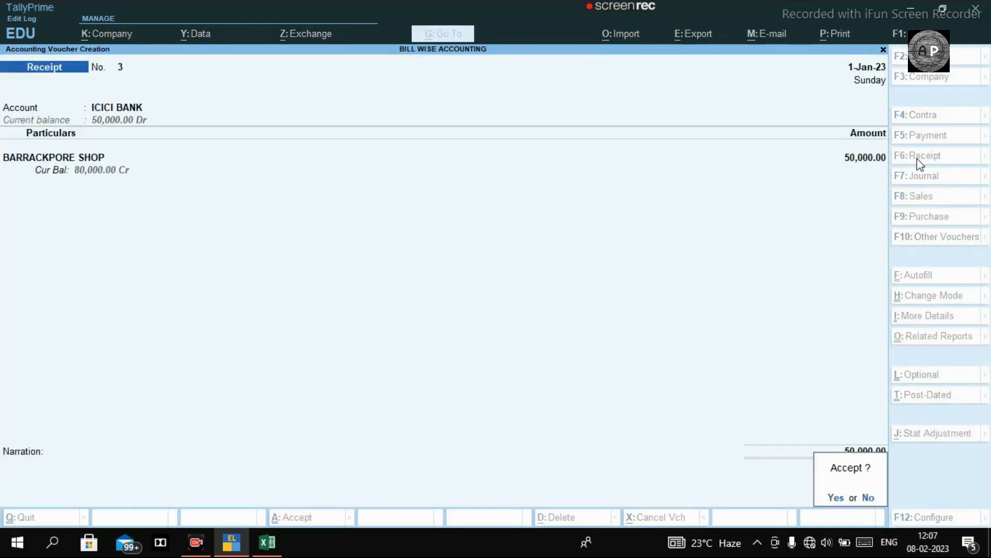
{"action": "key", "text": "Return"}
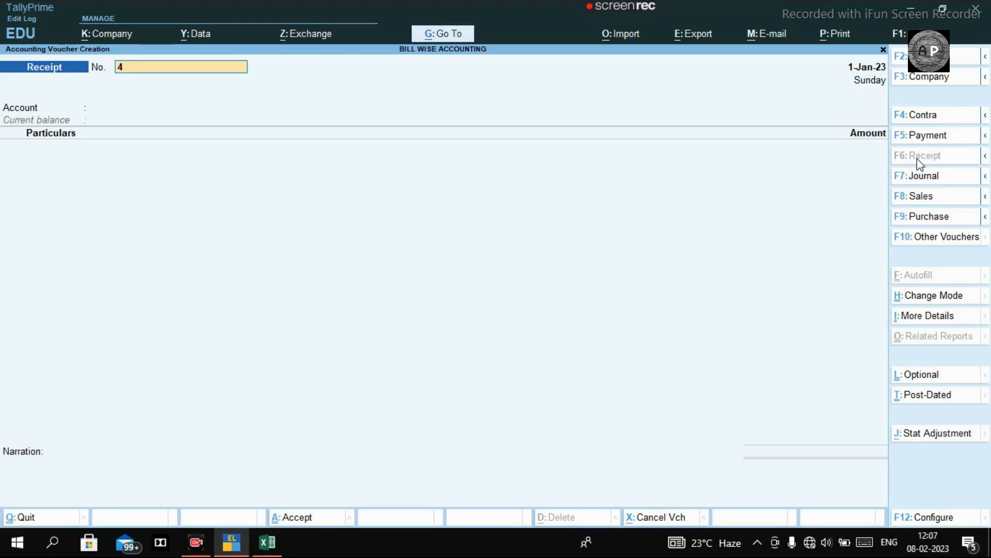
Set the voucher date to 2-1-2023 and start payment voucher 3.
{"action": "key", "text": "F2"}
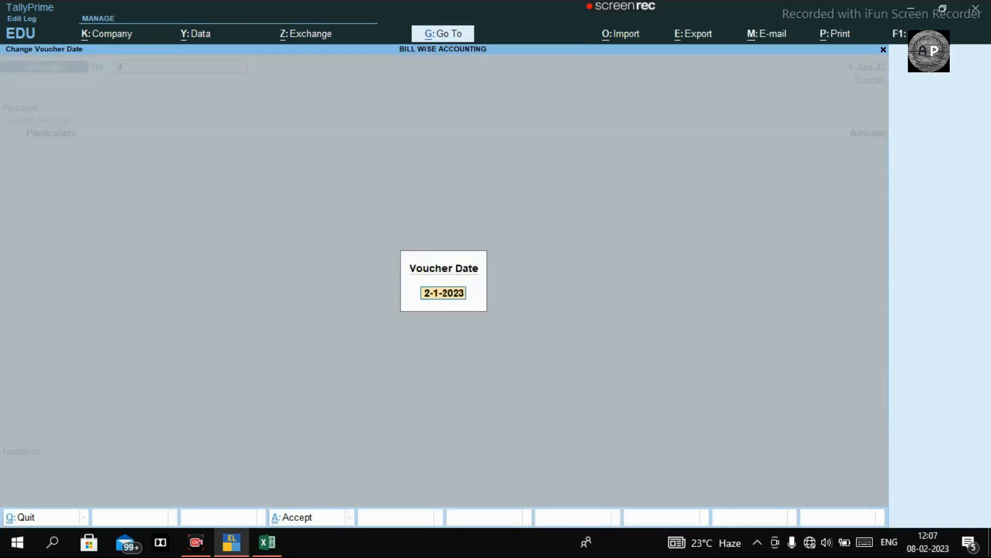
{"action": "key", "text": "Return"}
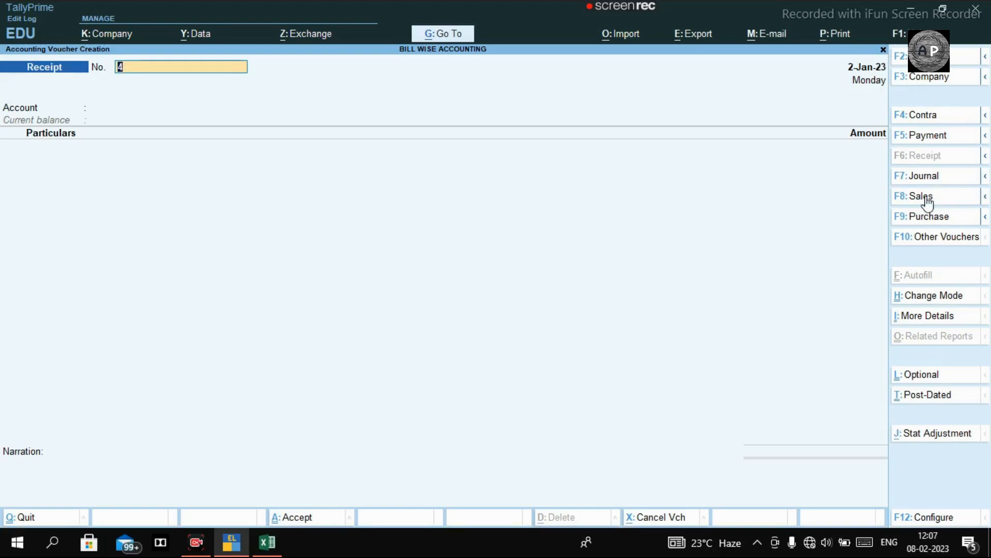
{"action": "key", "text": "F5"}
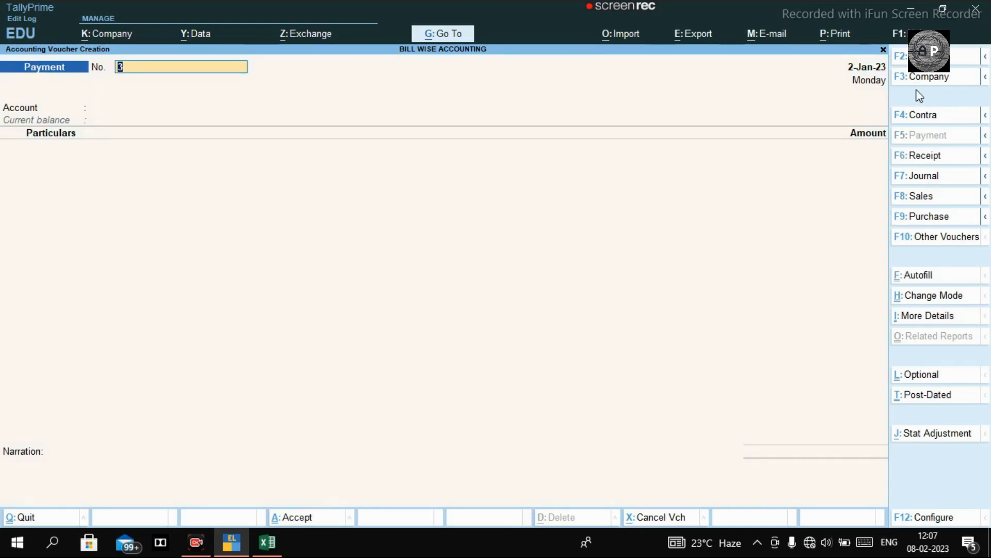
{"action": "key", "text": "Return"}
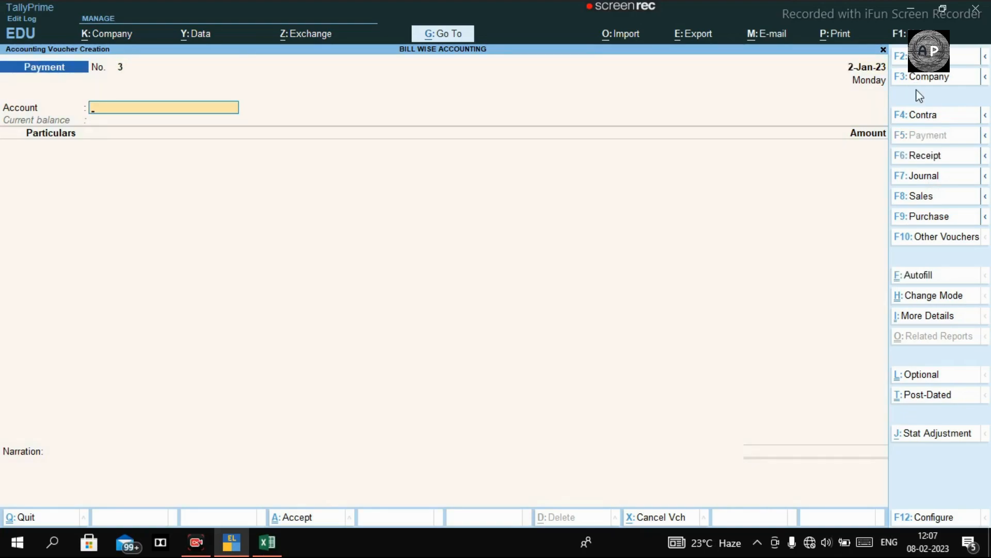
Choose ICICI BANK as the payment's account and BARRACKPORE SHOP as the party being paid.
{"action": "type", "text": "ICICI"}
{"action": "key", "text": "Return"}
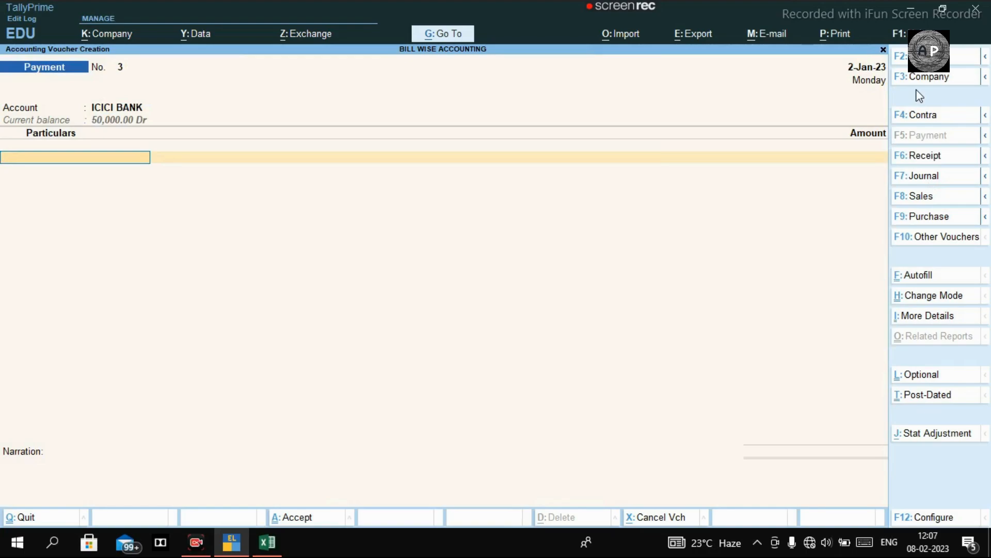
{"action": "type", "text": "BARR"}
{"action": "key", "text": "Return"}
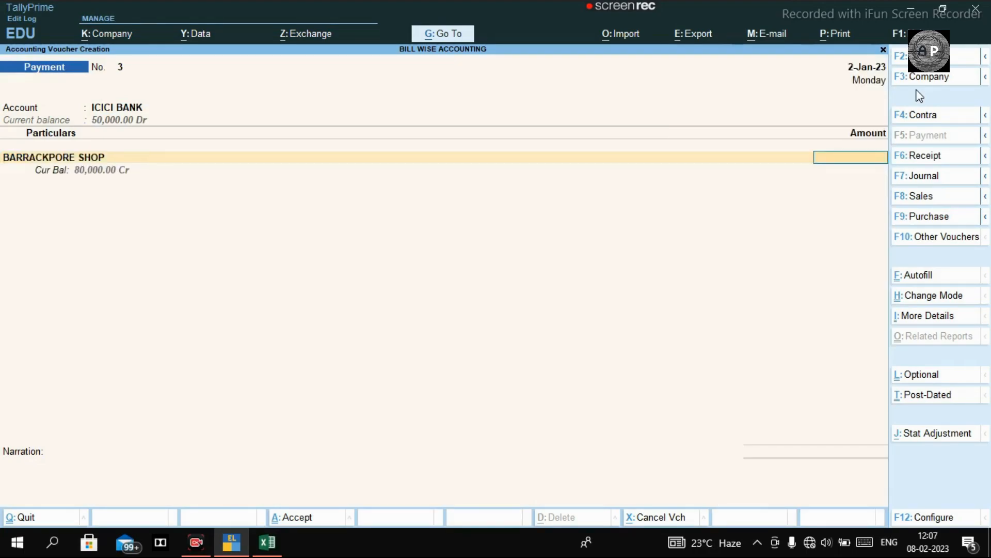
Enter a payment of 5,00,000 to BARRACKPORE SHOP and set its bill-wise reference type to On Account.
{"action": "type", "text": "500000"}
{"action": "key", "text": "Return"}
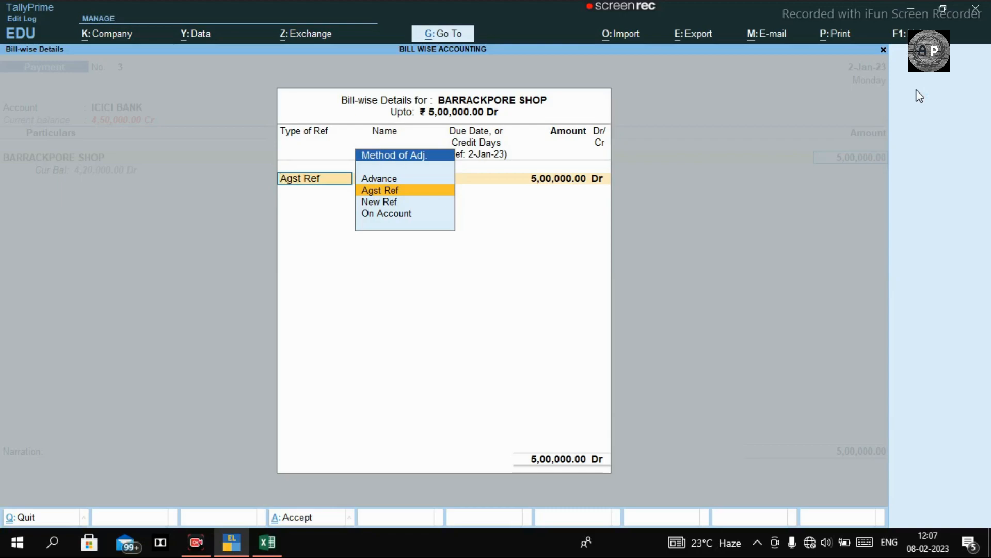
{"action": "key", "text": "Up"}
{"action": "key", "text": "Down"}
{"action": "key", "text": "Down"}
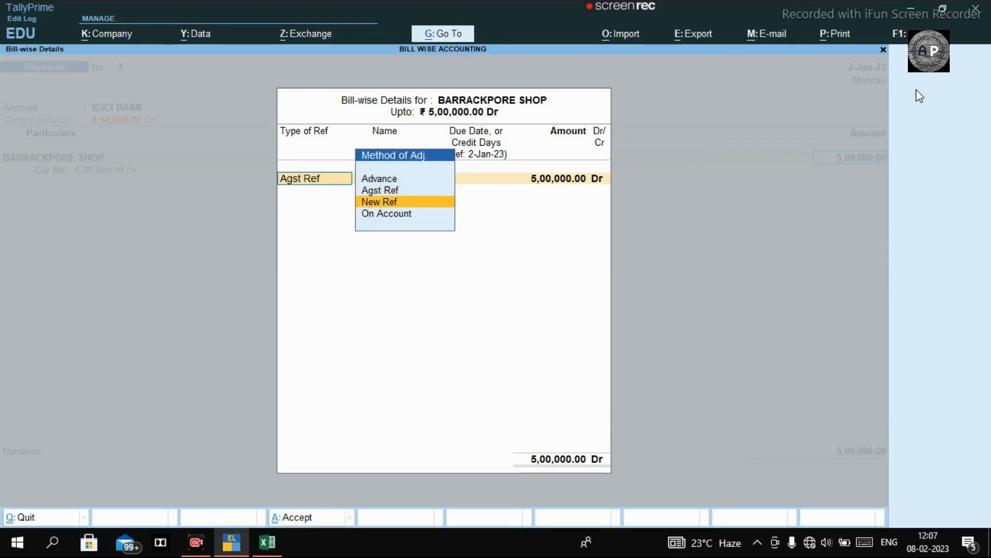
{"action": "key", "text": "Down"}
{"action": "key", "text": "Return"}
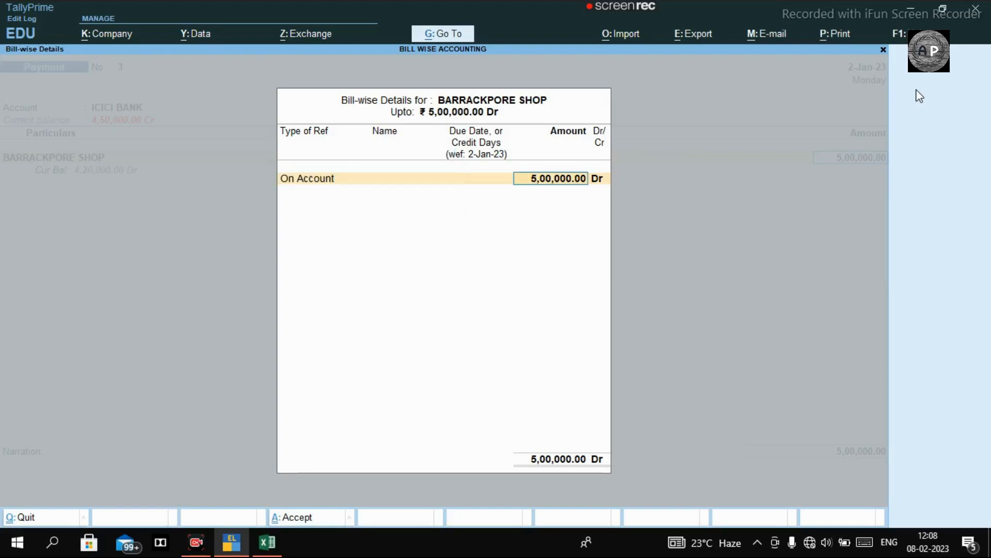
Correct the BARRACKPORE SHOP payment amount to 50,000 and complete its bill-wise details.
{"action": "key", "text": "BackSpace"}
{"action": "key", "text": "ctrl+a"}
{"action": "type", "text": "50000"}
{"action": "key", "text": "Return"}
{"action": "key", "text": "Return"}
{"action": "key", "text": "Return"}
{"action": "key", "text": "Return"}
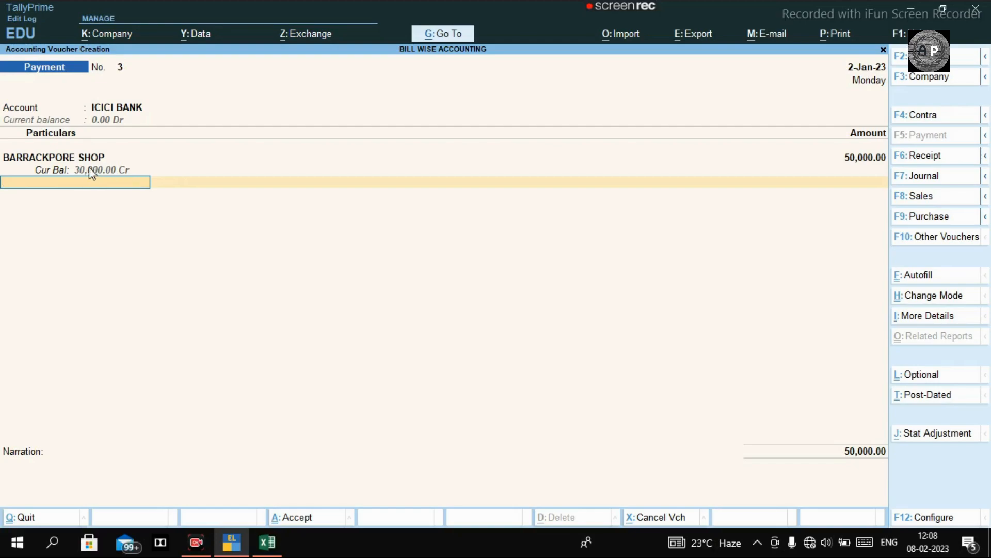
Finish the party entries and allocate the ICICI BANK payment as Cheque with cheque range Not Applicable.
{"action": "key", "text": "Return"}
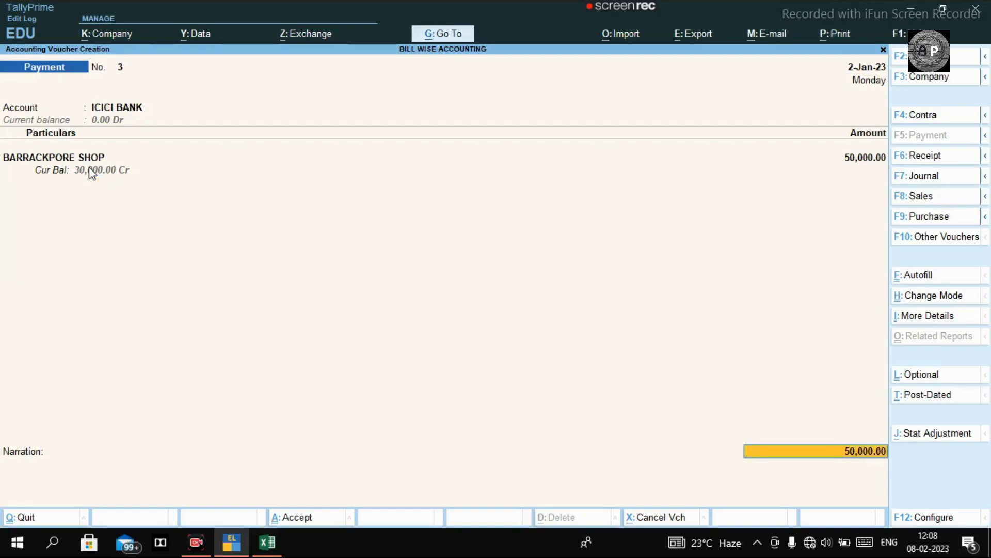
{"action": "key", "text": "Return"}
{"action": "key", "text": "Return"}
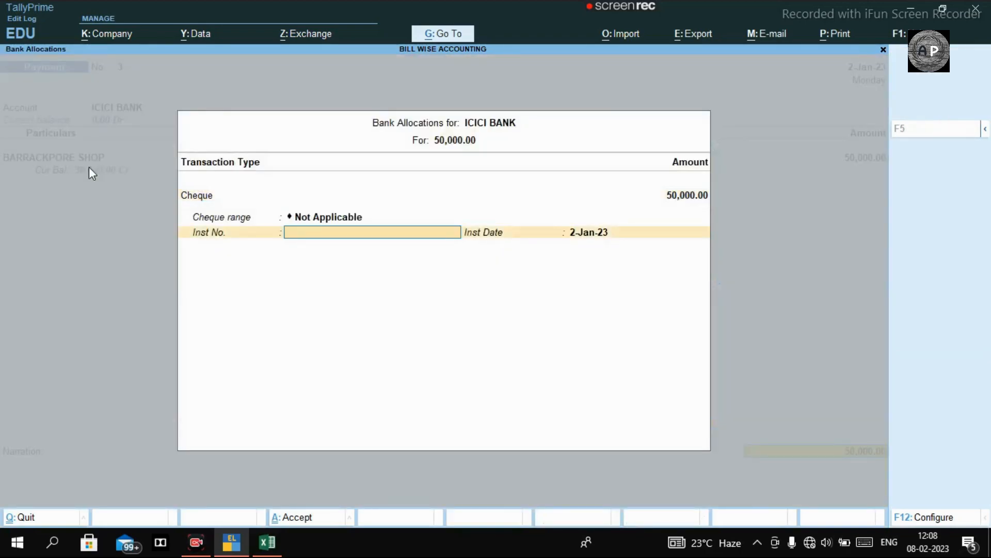
{"action": "key", "text": "BackSpace"}
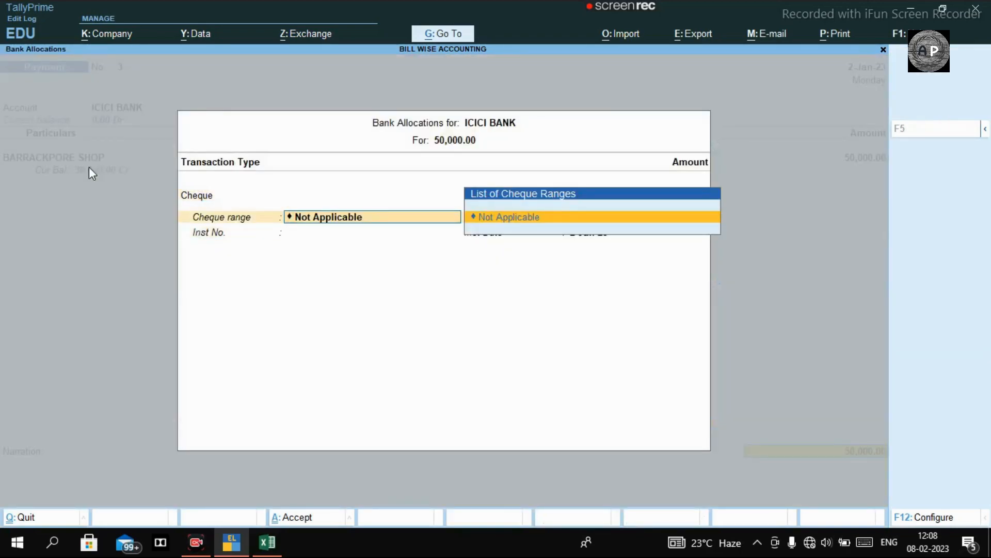
{"action": "key", "text": "Return"}
Enter instrument number 000362 for the cheque and save the payment voucher without a narration.
{"action": "type", "text": "00036"}
{"action": "key", "text": "Return"}
{"action": "key", "text": "BackSpace"}
{"action": "key", "text": "BackSpace"}
{"action": "key", "text": "BackSpace"}
{"action": "key", "text": "BackSpace"}
{"action": "type", "text": "0362"}
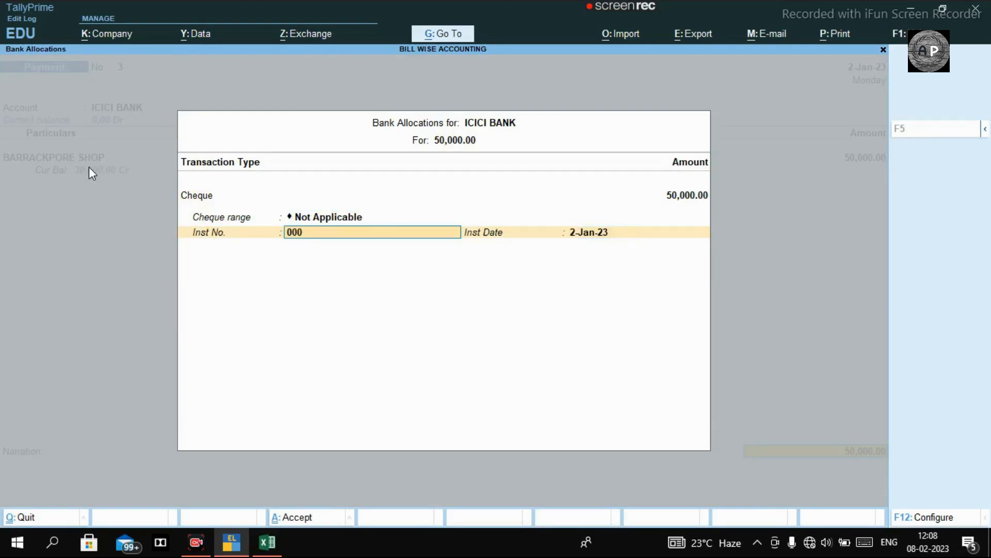
{"action": "key", "text": "Return"}
{"action": "key", "text": "Return"}
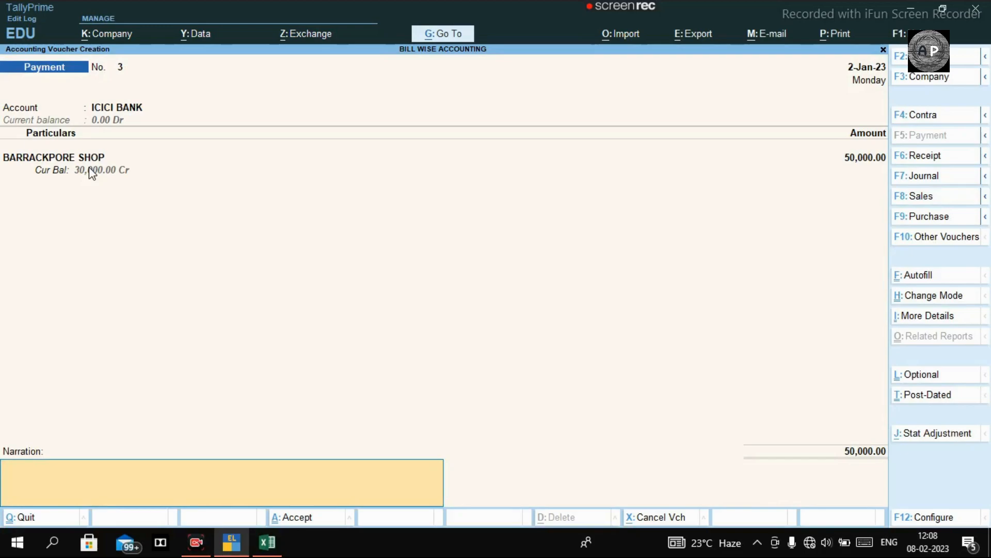
{"action": "key", "text": "Return"}
{"action": "key", "text": "Return"}
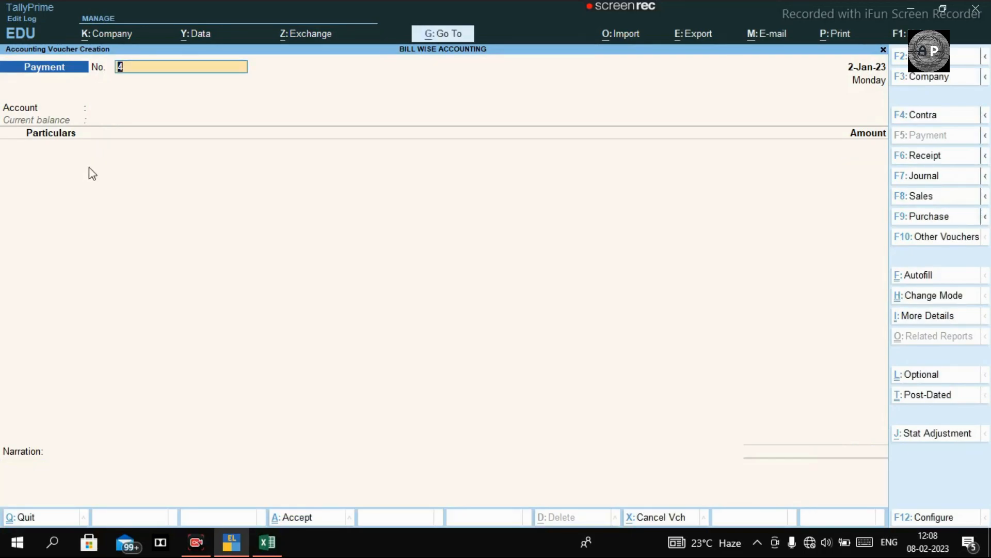
Switch to the BILLS WISE ACCOUNTING workbook in Excel and review the New Reference, Against Reference, Advanced and On Account entries in turn.
{"action": "left_click", "coordinate": [267, 542]}
{"action": "left_click", "coordinate": [210, 306]}
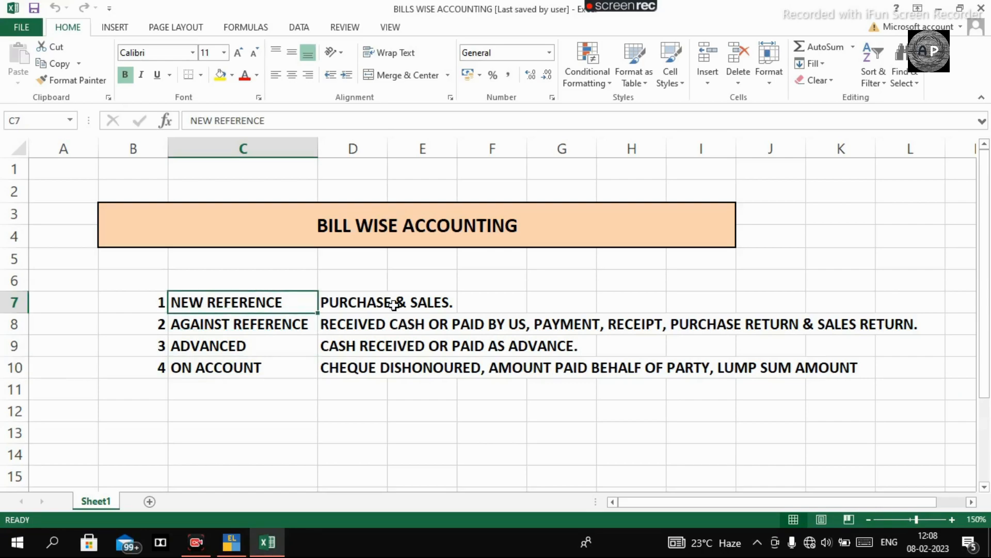
{"action": "left_click", "coordinate": [272, 323]}
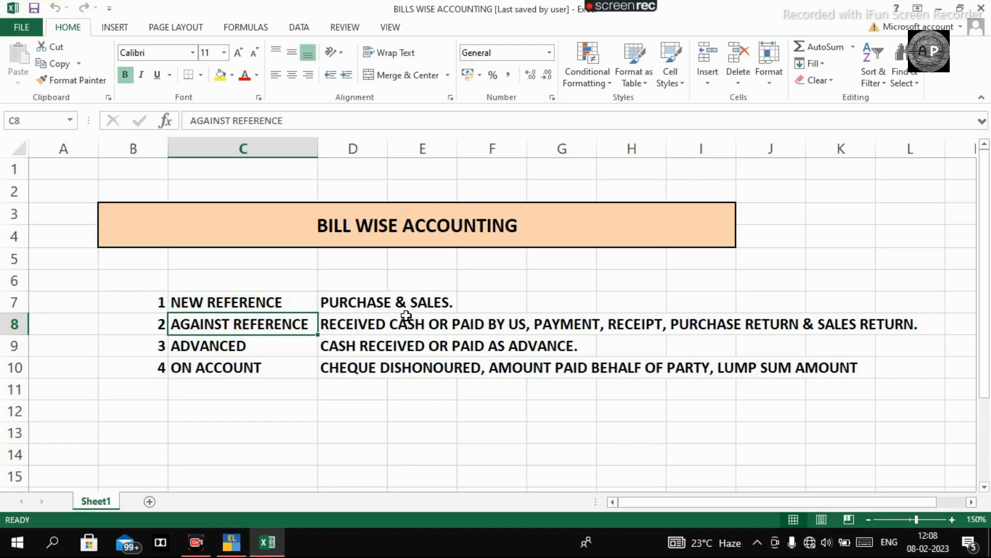
{"action": "left_click", "coordinate": [266, 350]}
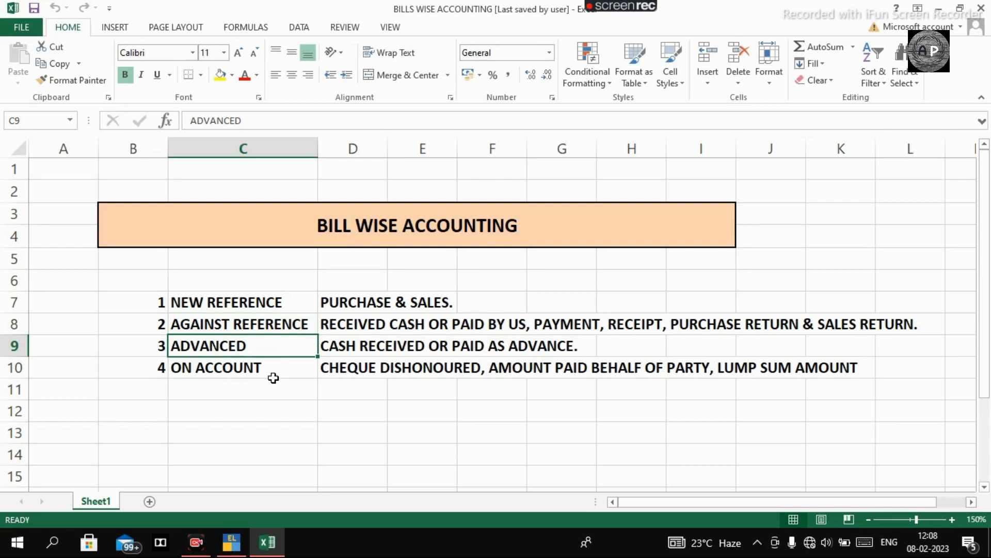
{"action": "left_click", "coordinate": [273, 375]}
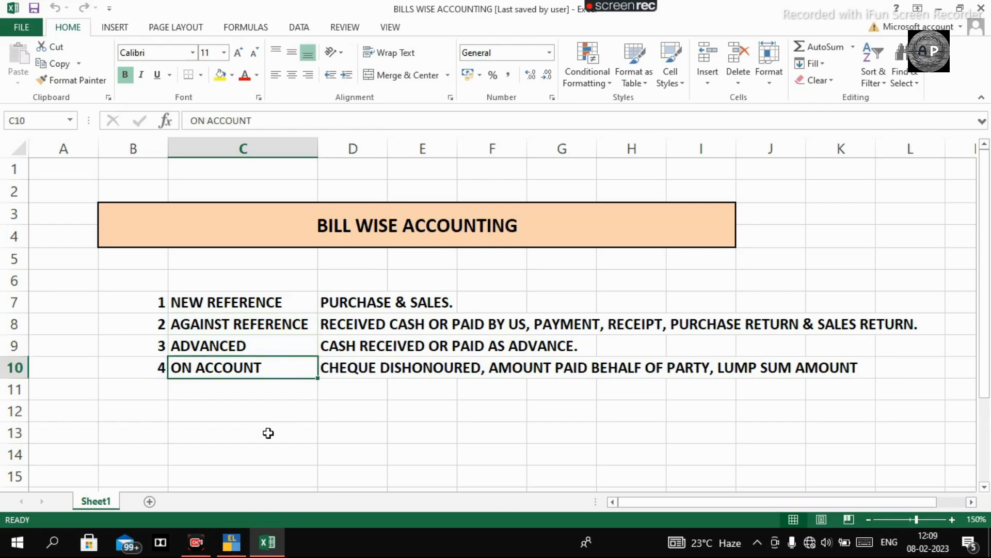